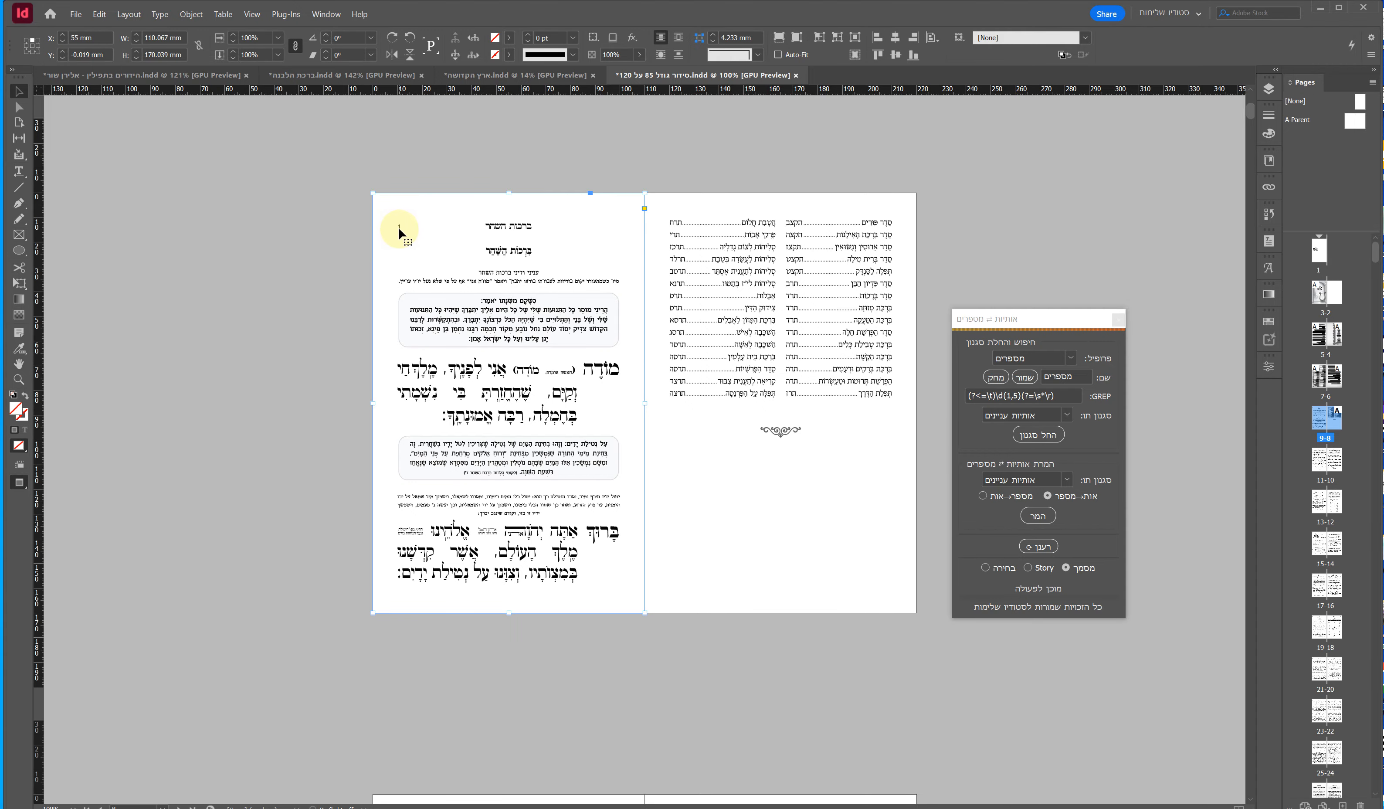
# - Choose the מספרים search profile in the letters-to-numbers dialog and place the dialog beside the first table of contents page
pyautogui.click(758, 315)
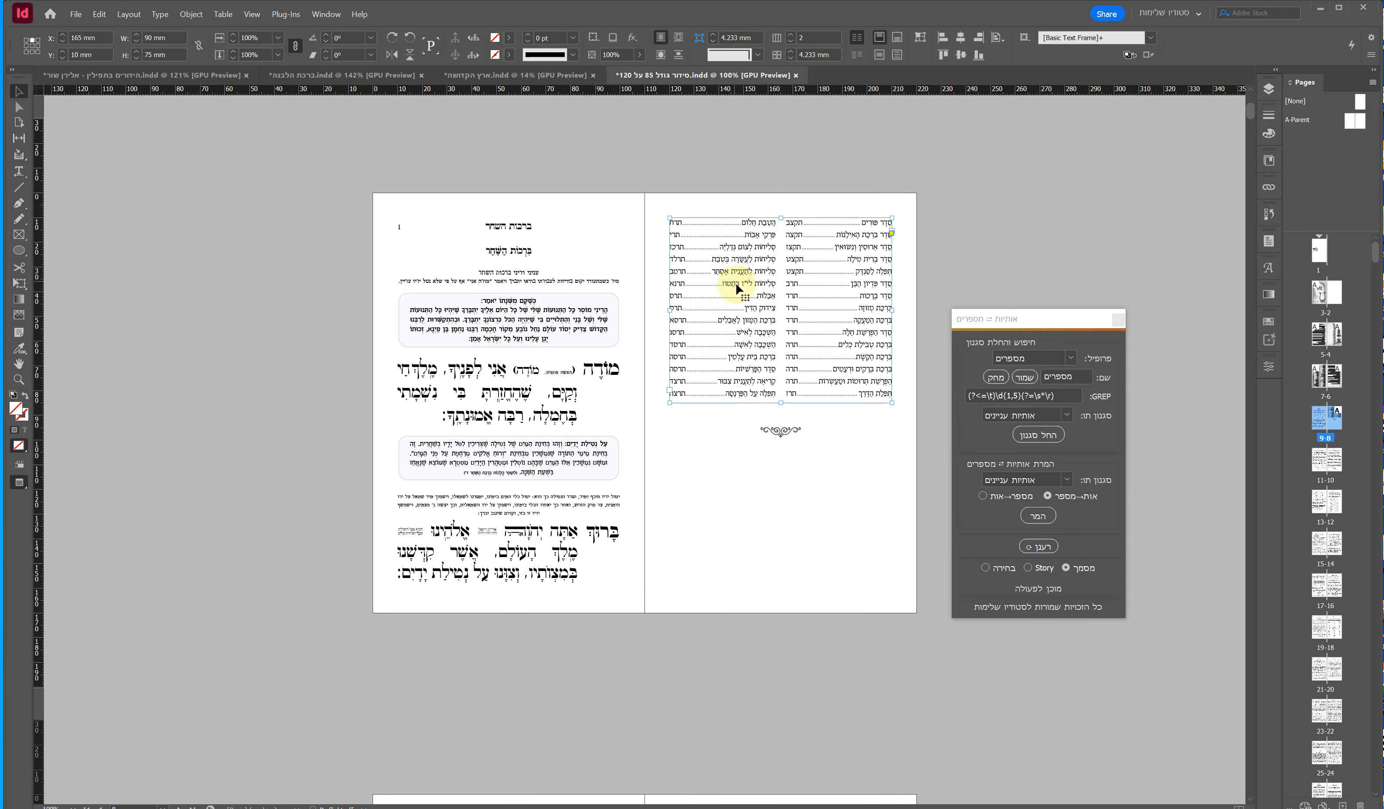
pyautogui.scroll(8, 722, 381)
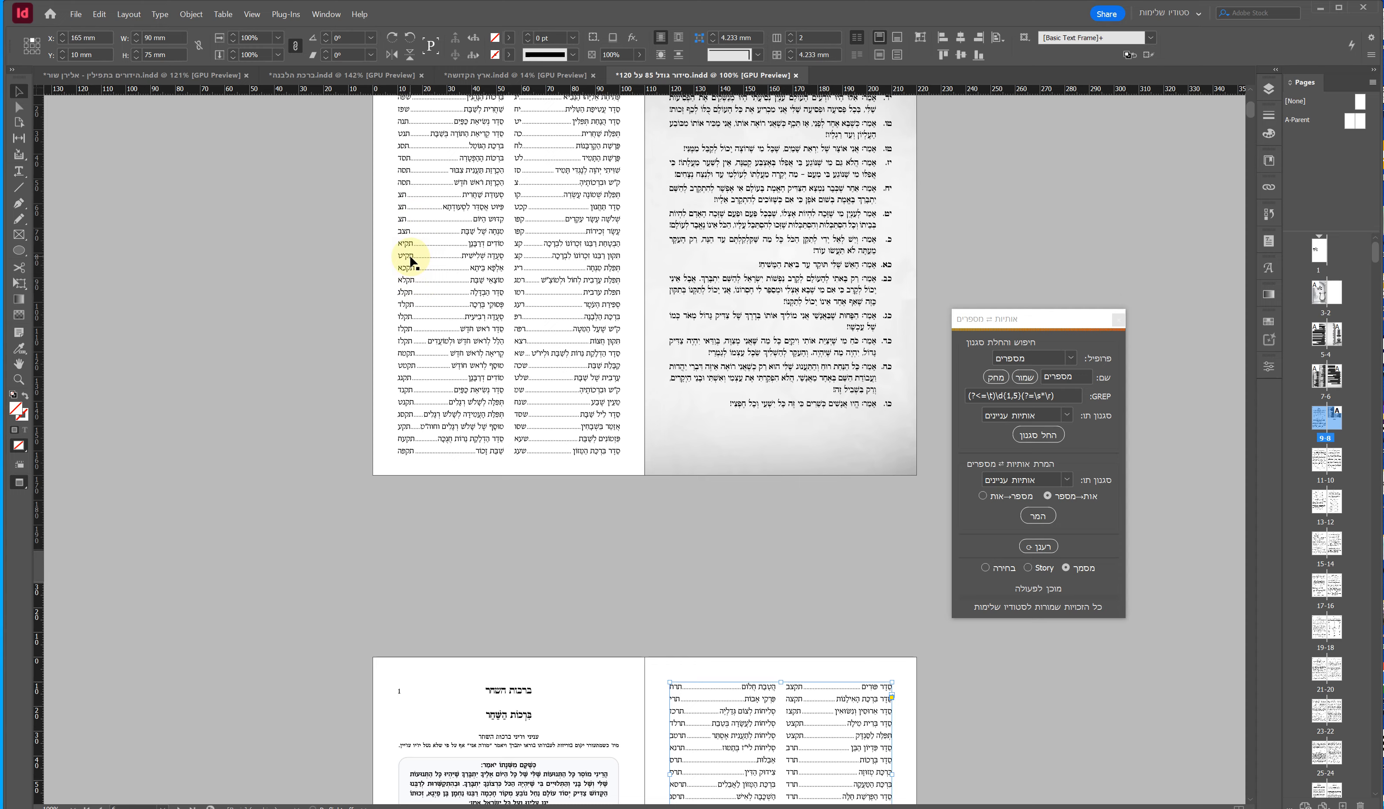
pyautogui.scroll(-5, 633, 473)
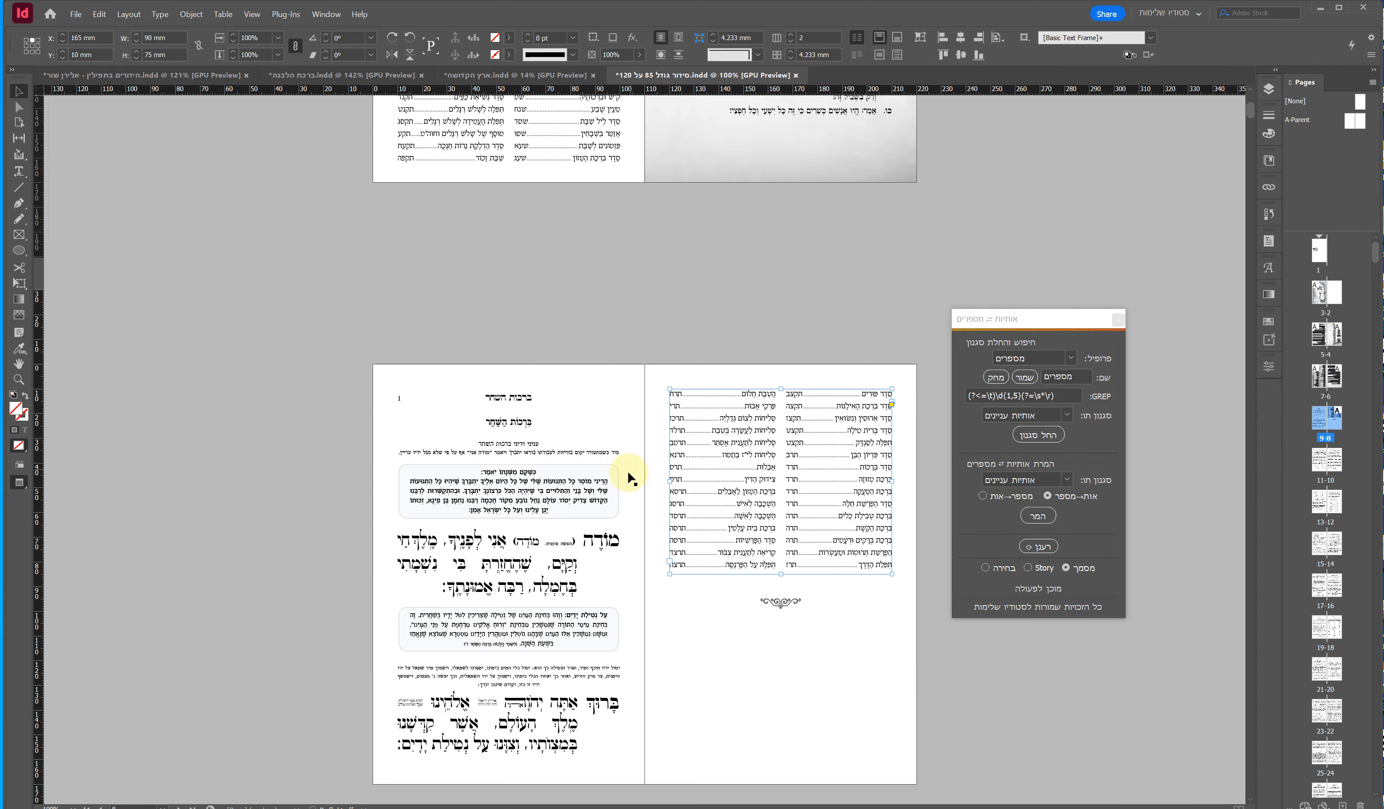
pyautogui.scroll(4, 583, 350)
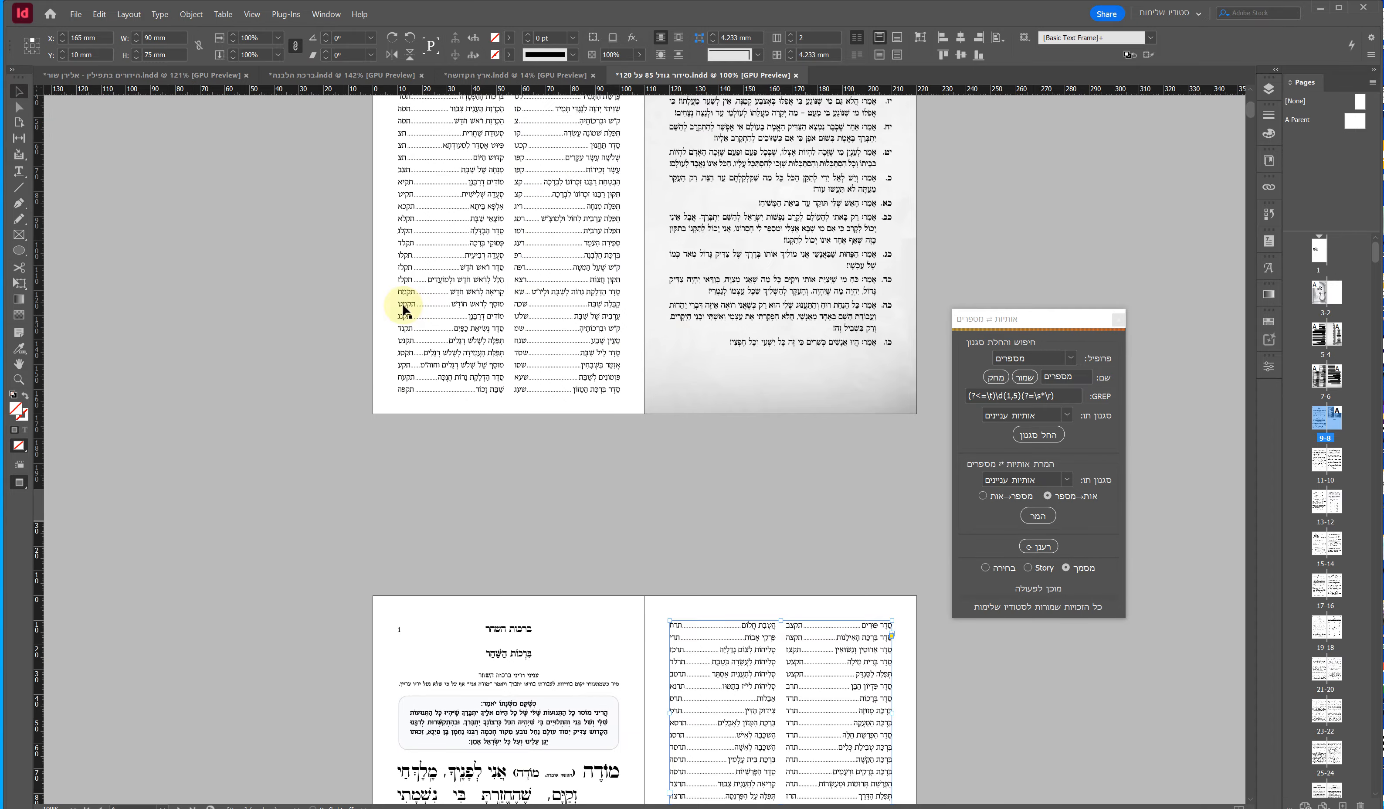
pyautogui.scroll(4, 564, 420)
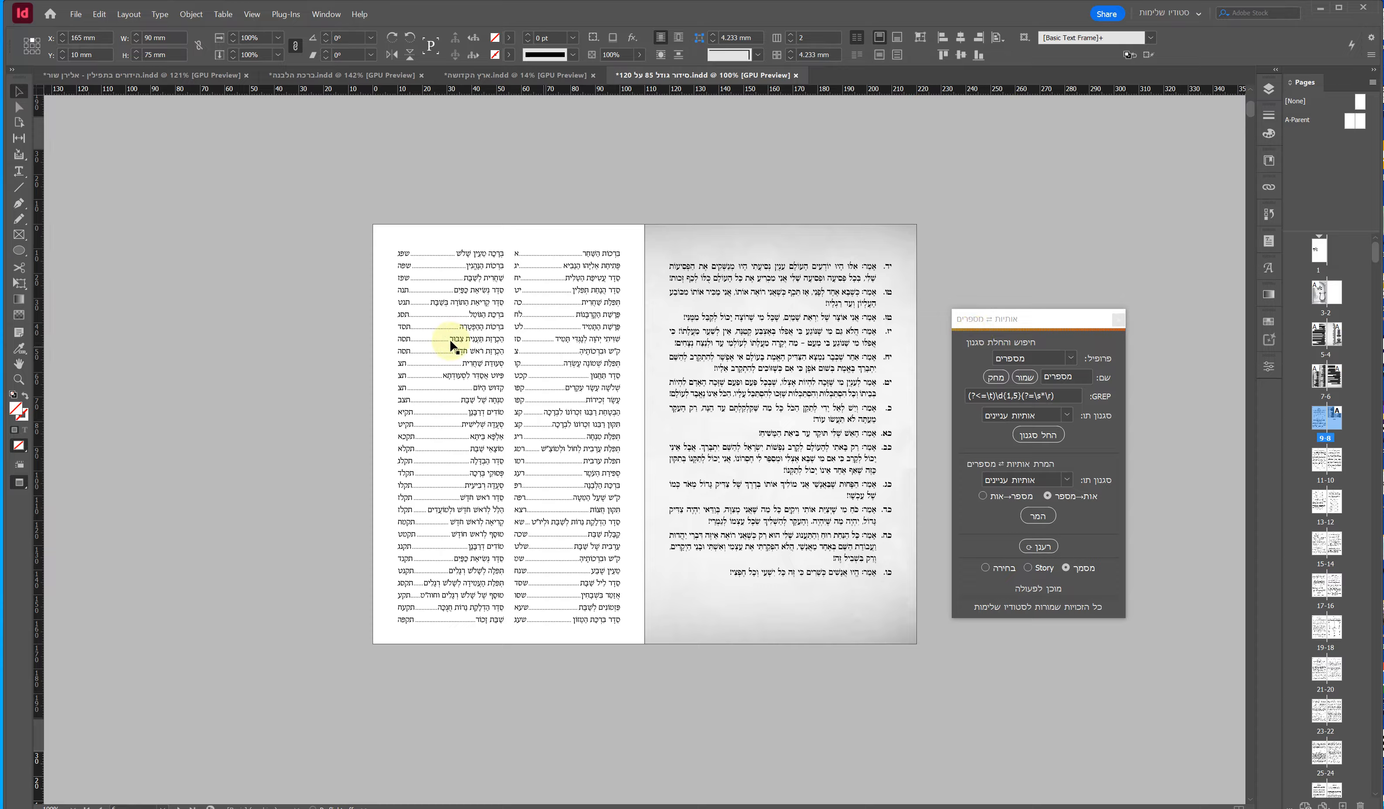
pyautogui.moveTo(1050, 320); pyautogui.dragTo(718, 306)
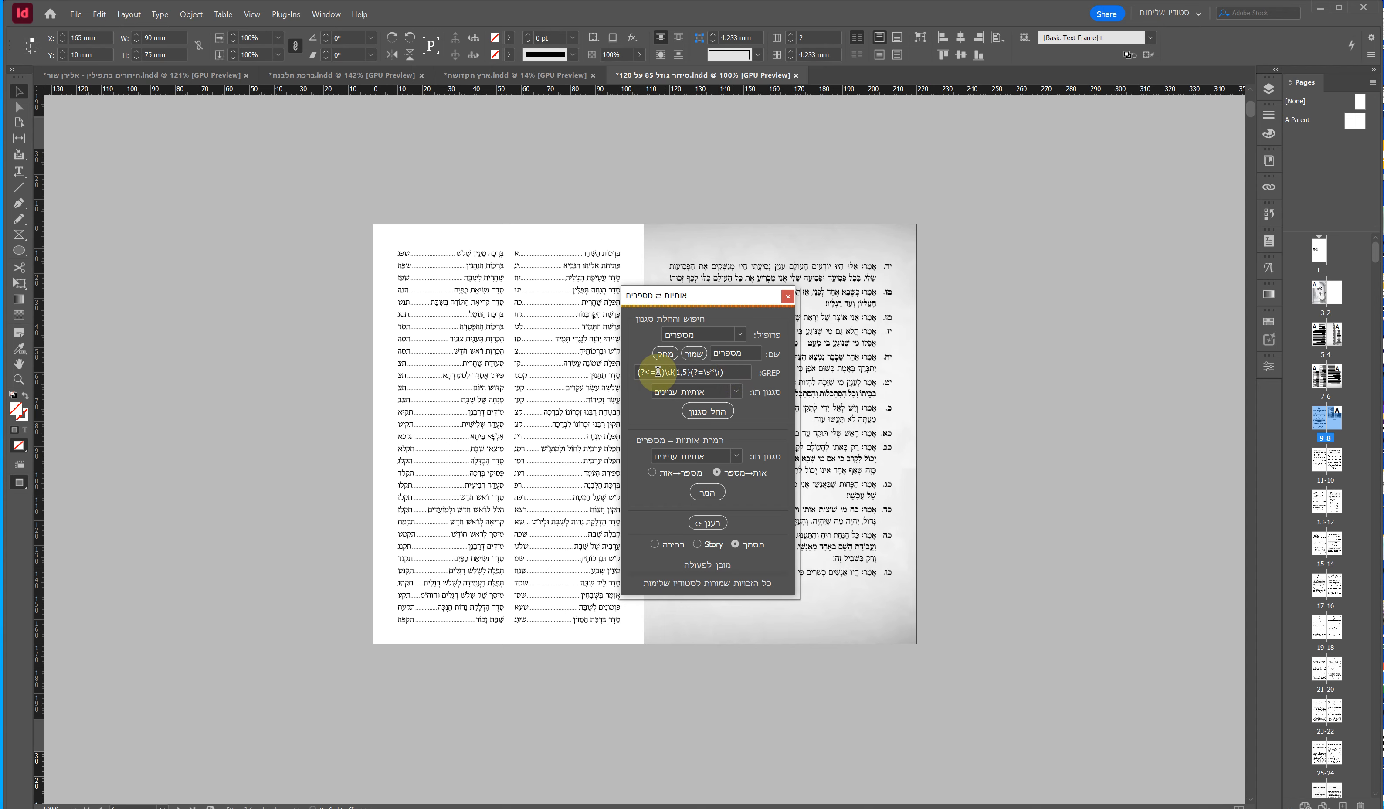
pyautogui.click(740, 333)
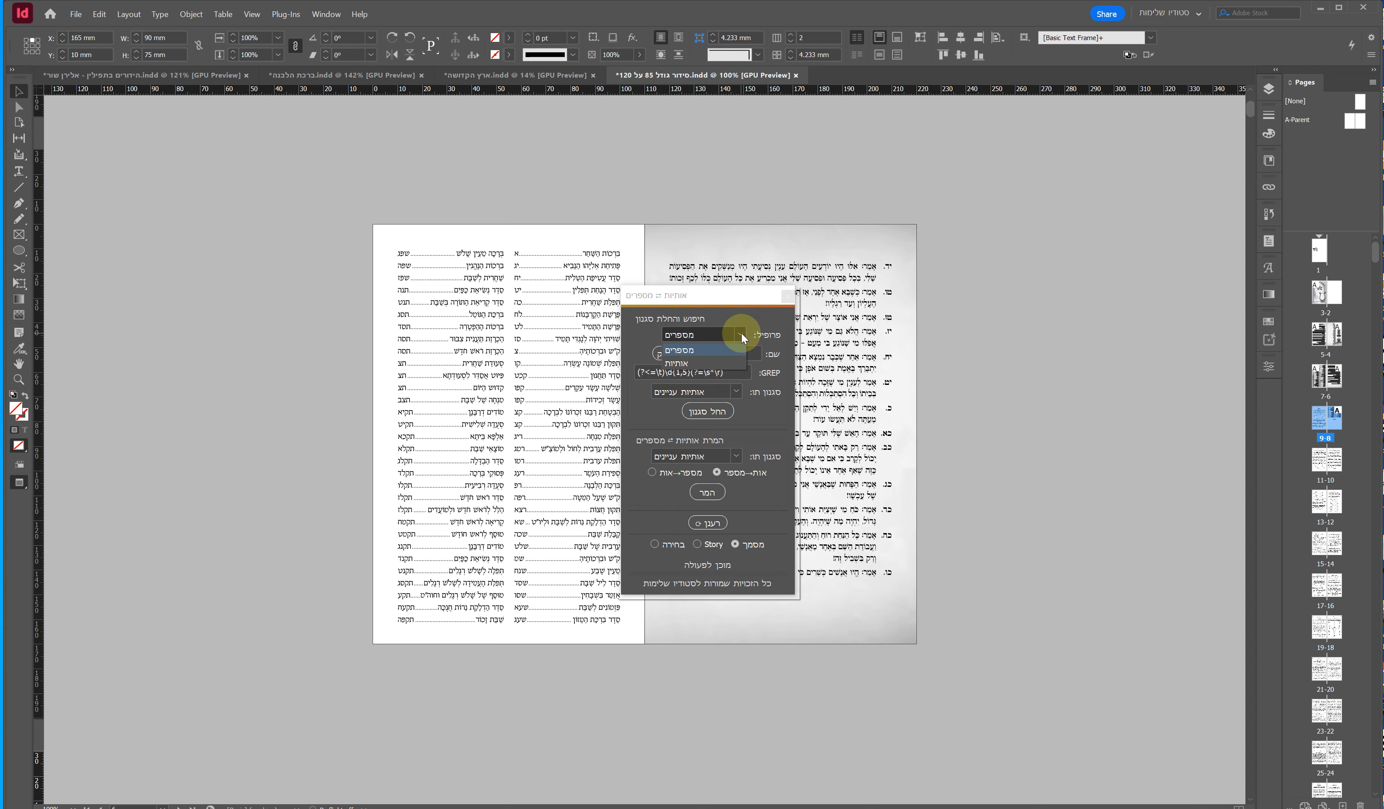
pyautogui.click(691, 354)
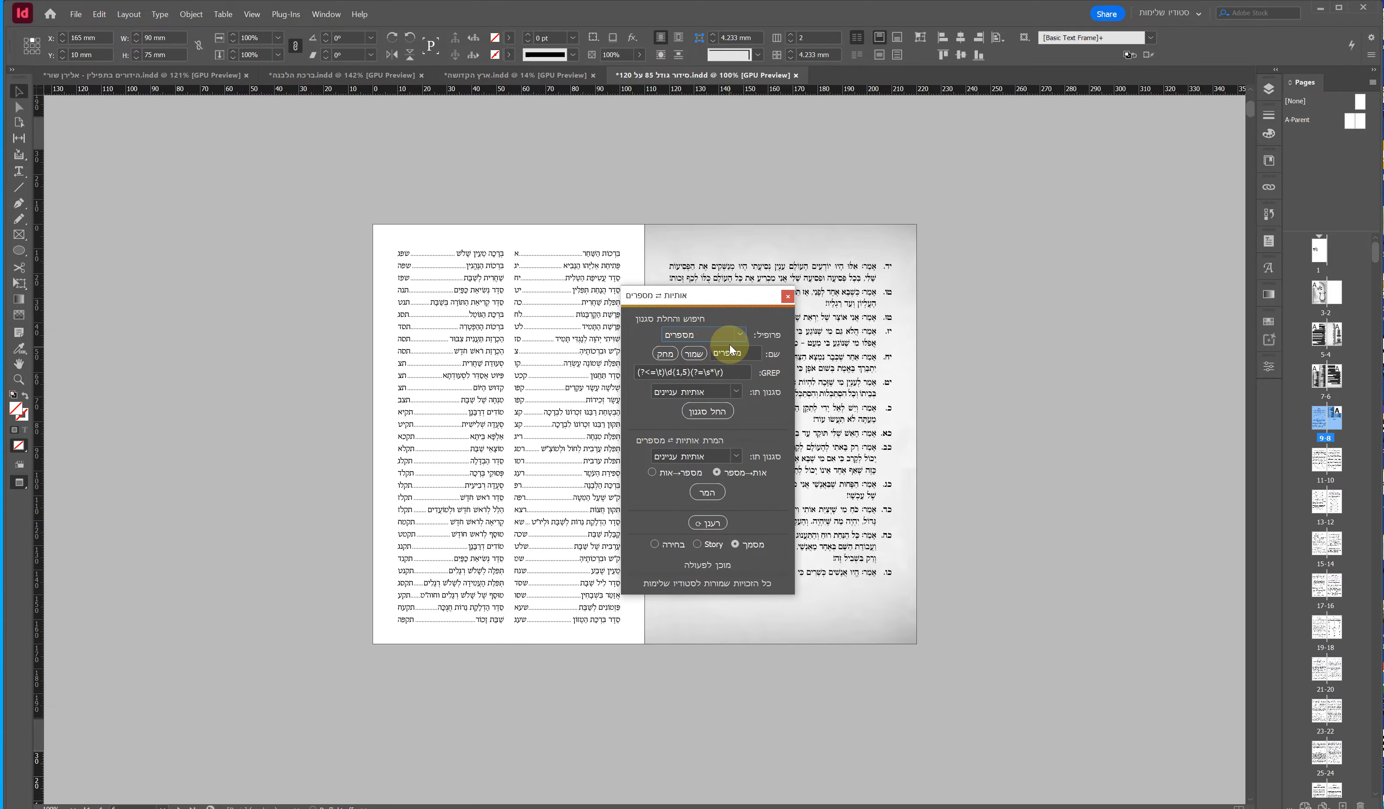
pyautogui.moveTo(723, 302); pyautogui.dragTo(826, 300)
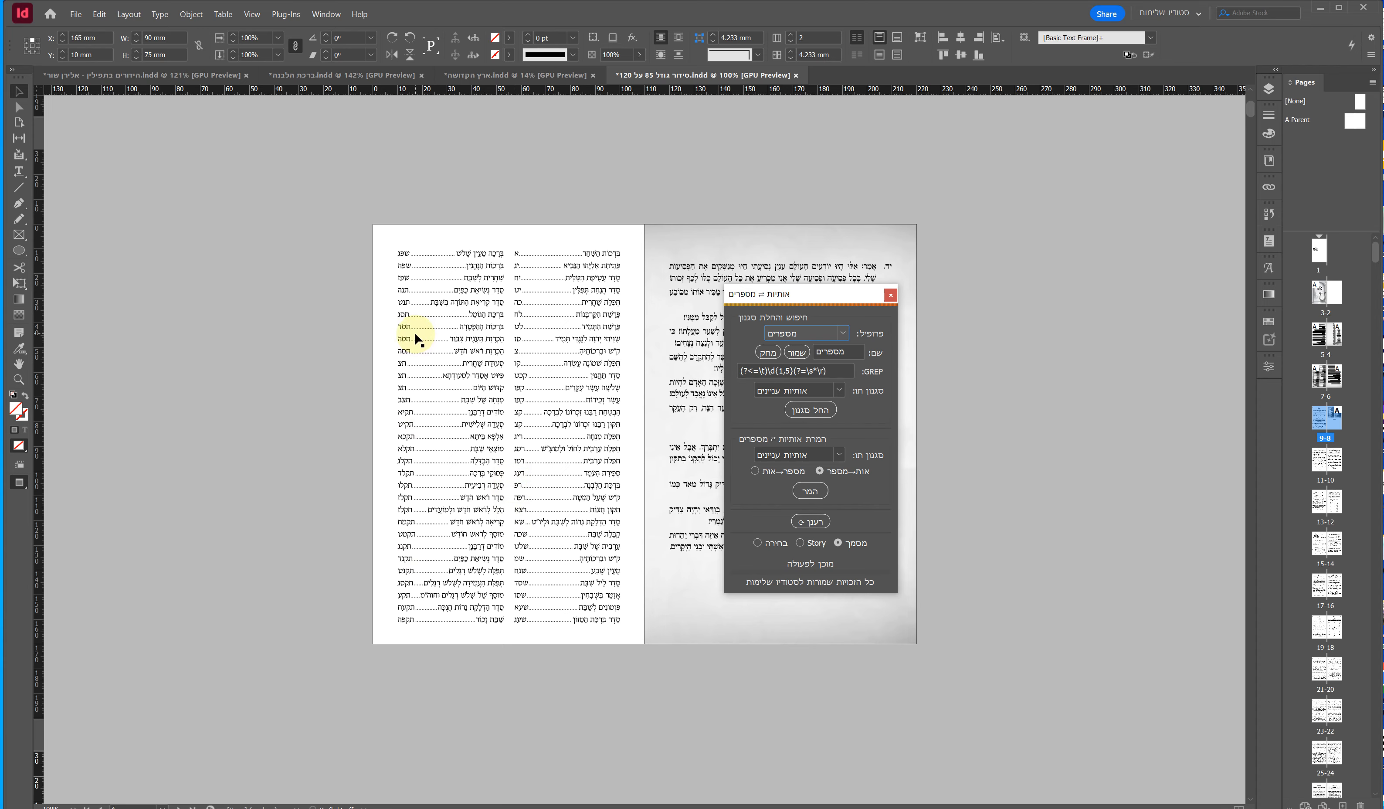
# - Try to convert text in the אותיות עניינים character style from numbers to letters across the whole document
pyautogui.click(811, 489)
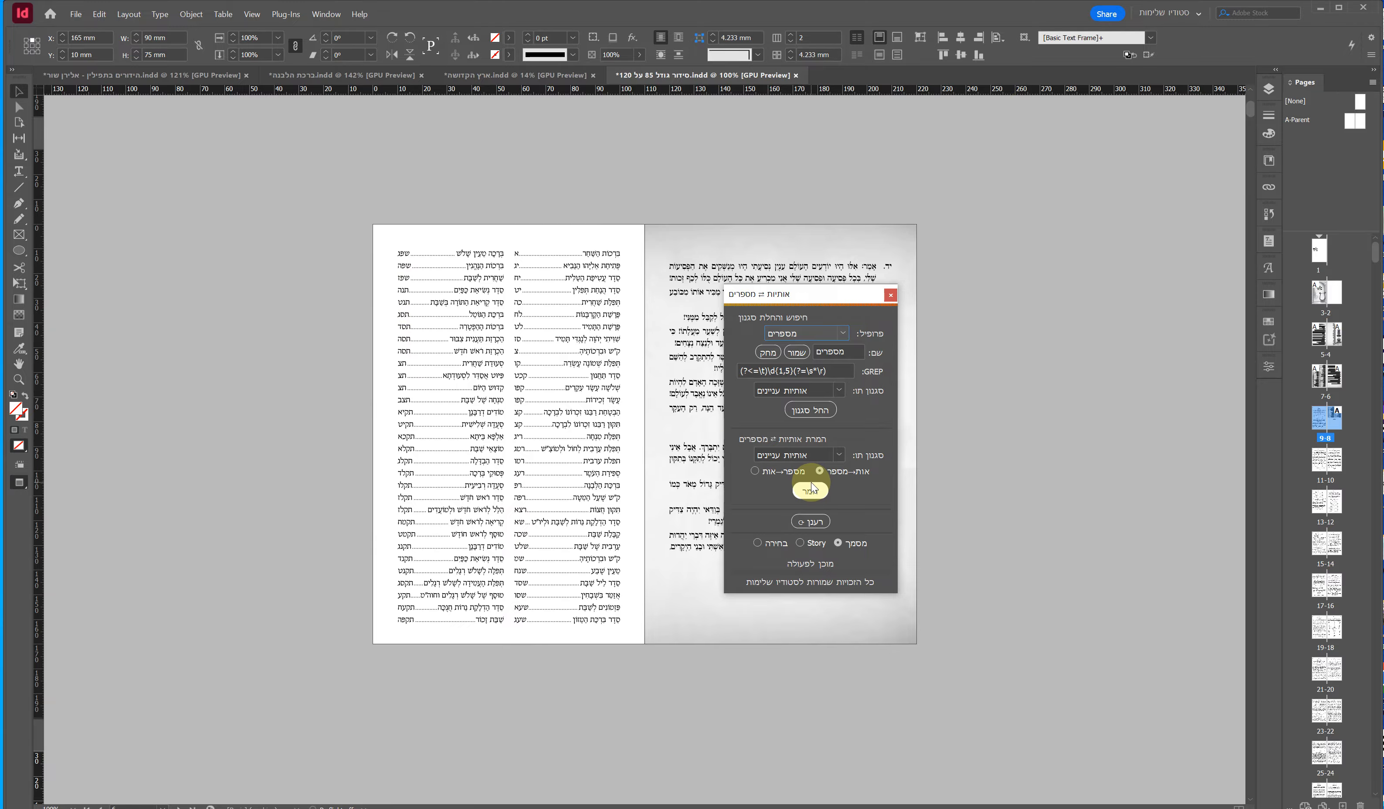
pyautogui.click(777, 470)
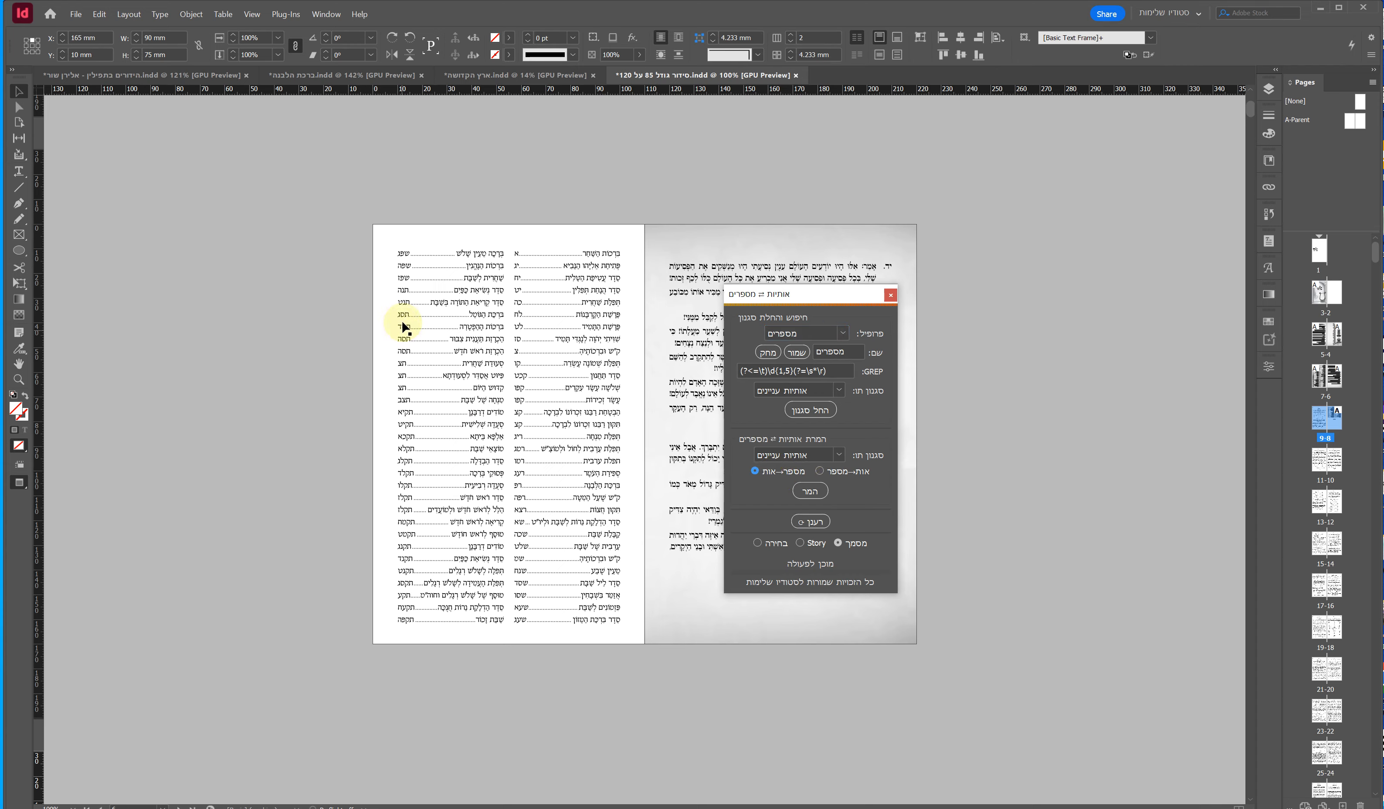
pyautogui.click(809, 492)
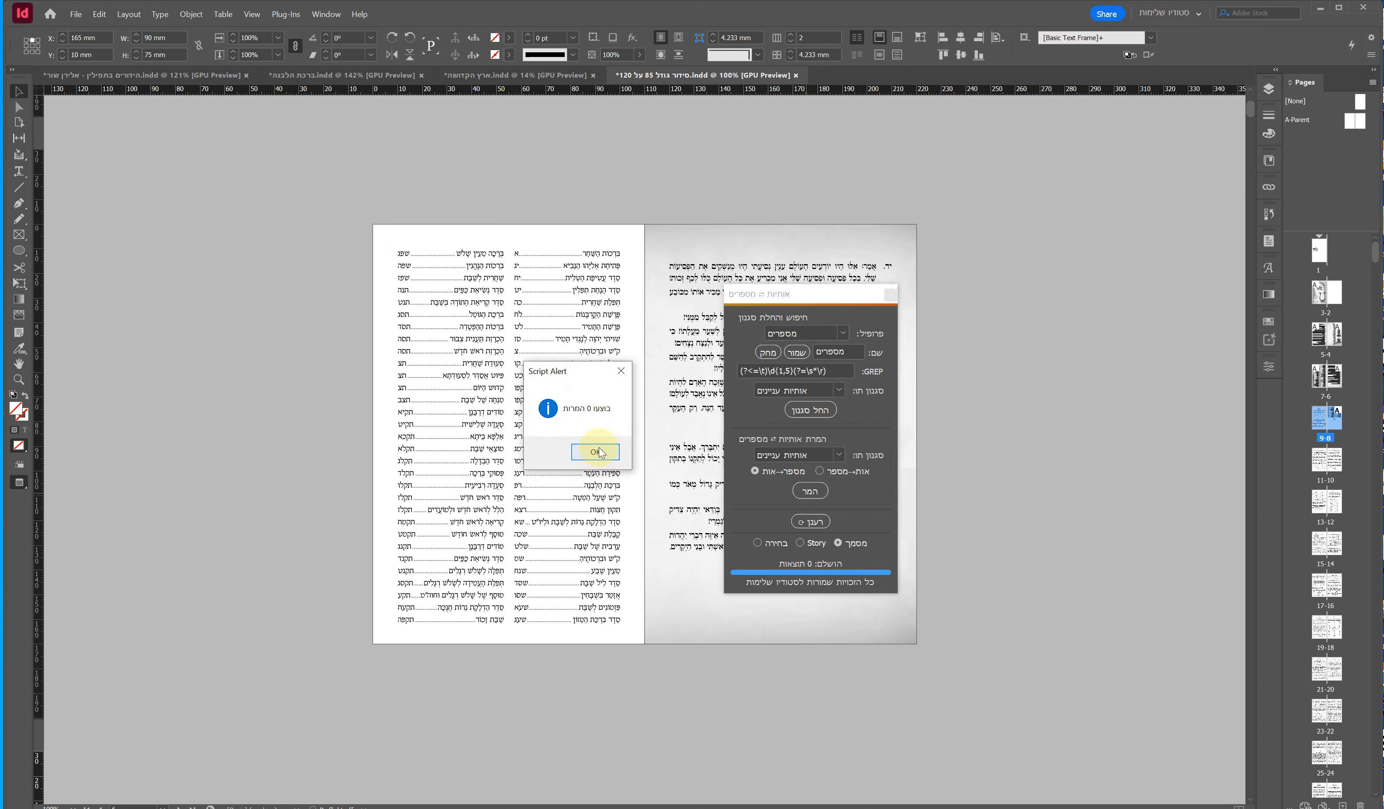
pyautogui.click(609, 452)
# - Convert the Hebrew letters in the אותיות עניינים character style to numbers across the whole document
pyautogui.click(821, 471)
pyautogui.click(809, 491)
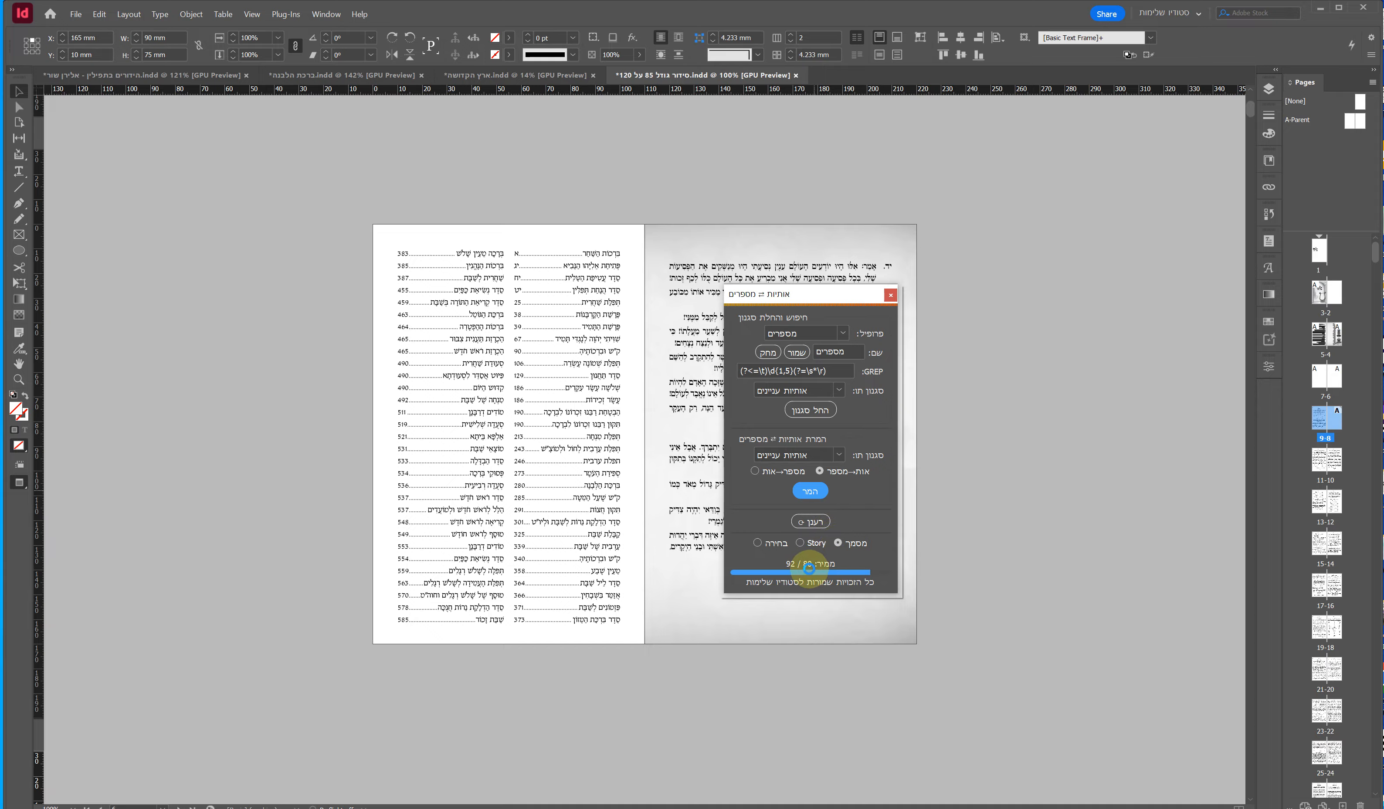
pyautogui.click(596, 451)
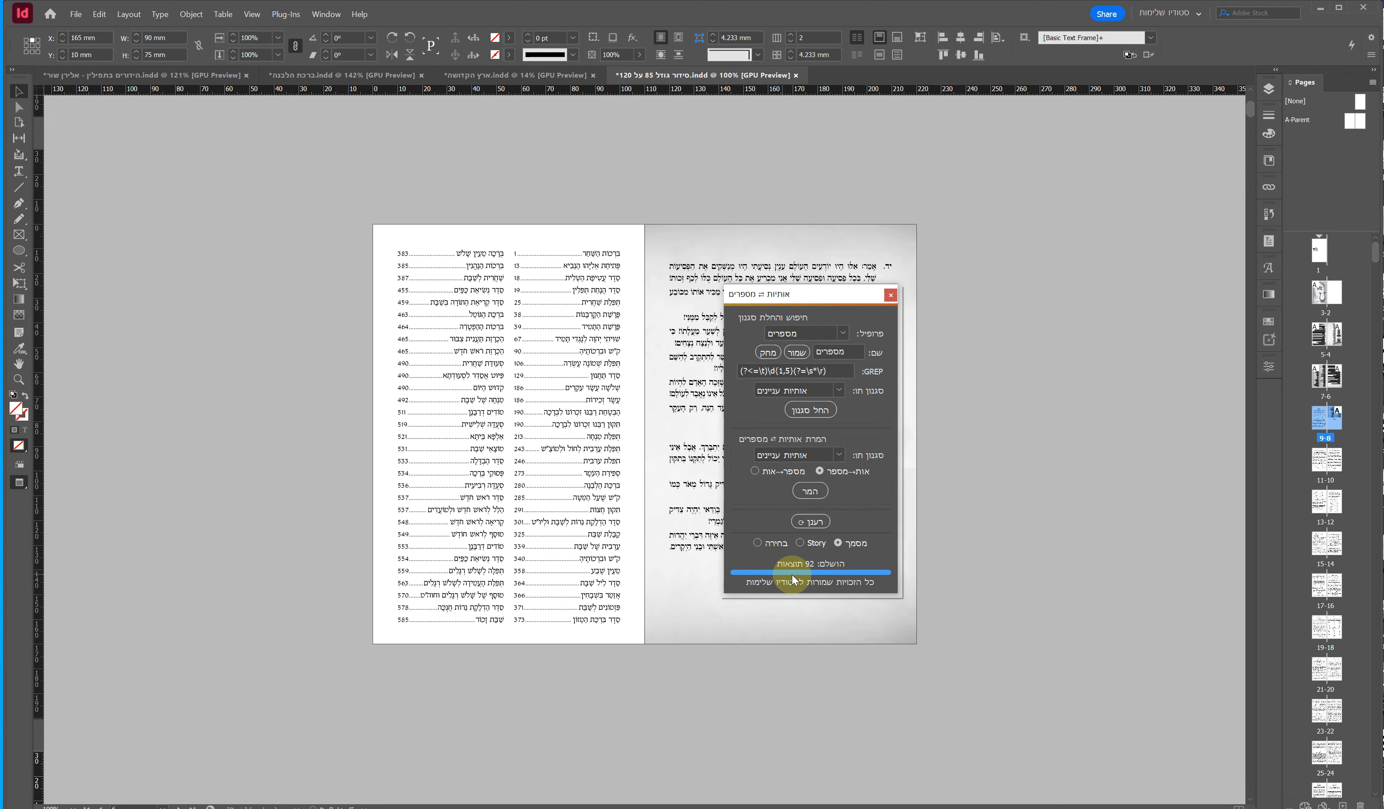
# - Examine the converted page numbers on both table of contents pages, keeping the script dialog clear of the list
pyautogui.moveTo(757, 296); pyautogui.dragTo(712, 287)
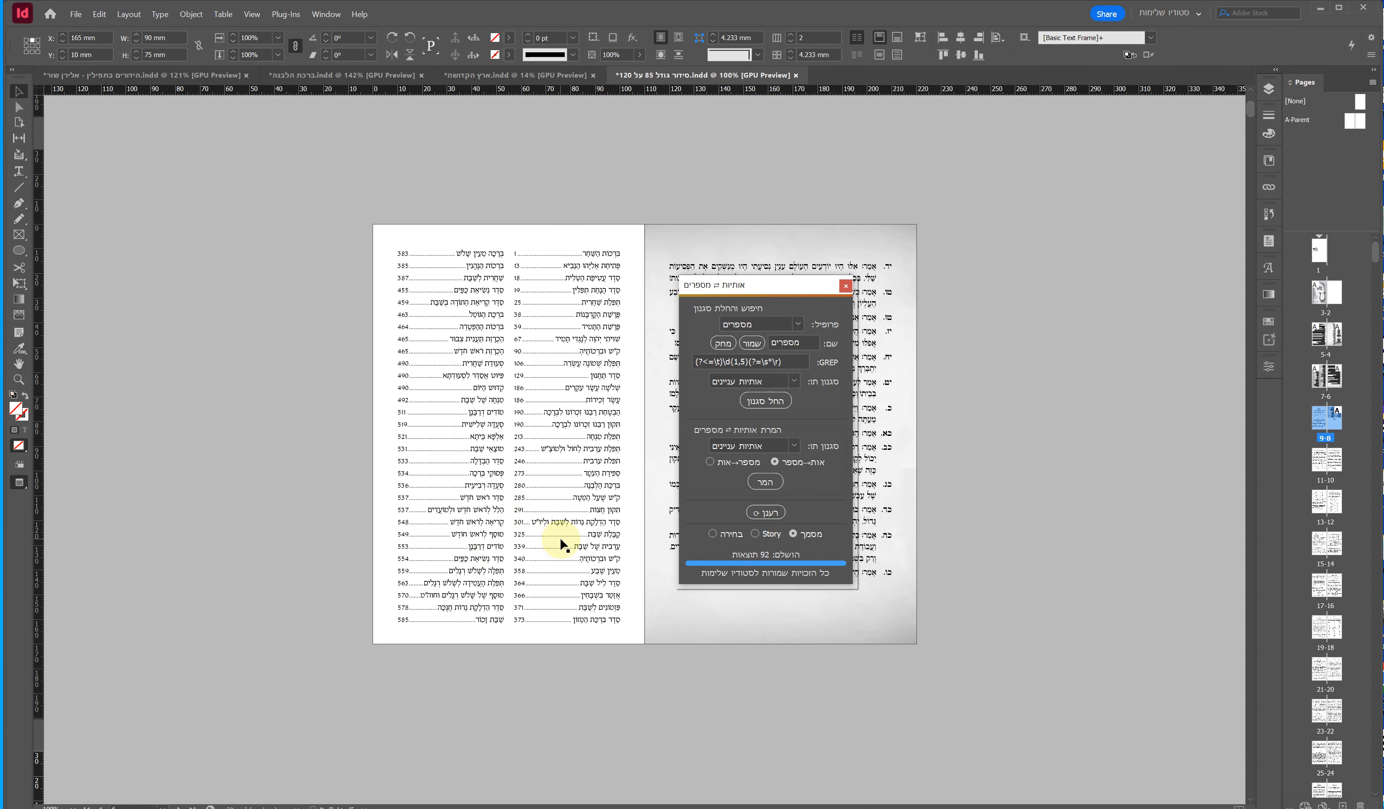
pyautogui.scroll(-5, 556, 525)
pyautogui.moveTo(702, 284); pyautogui.dragTo(1005, 365)
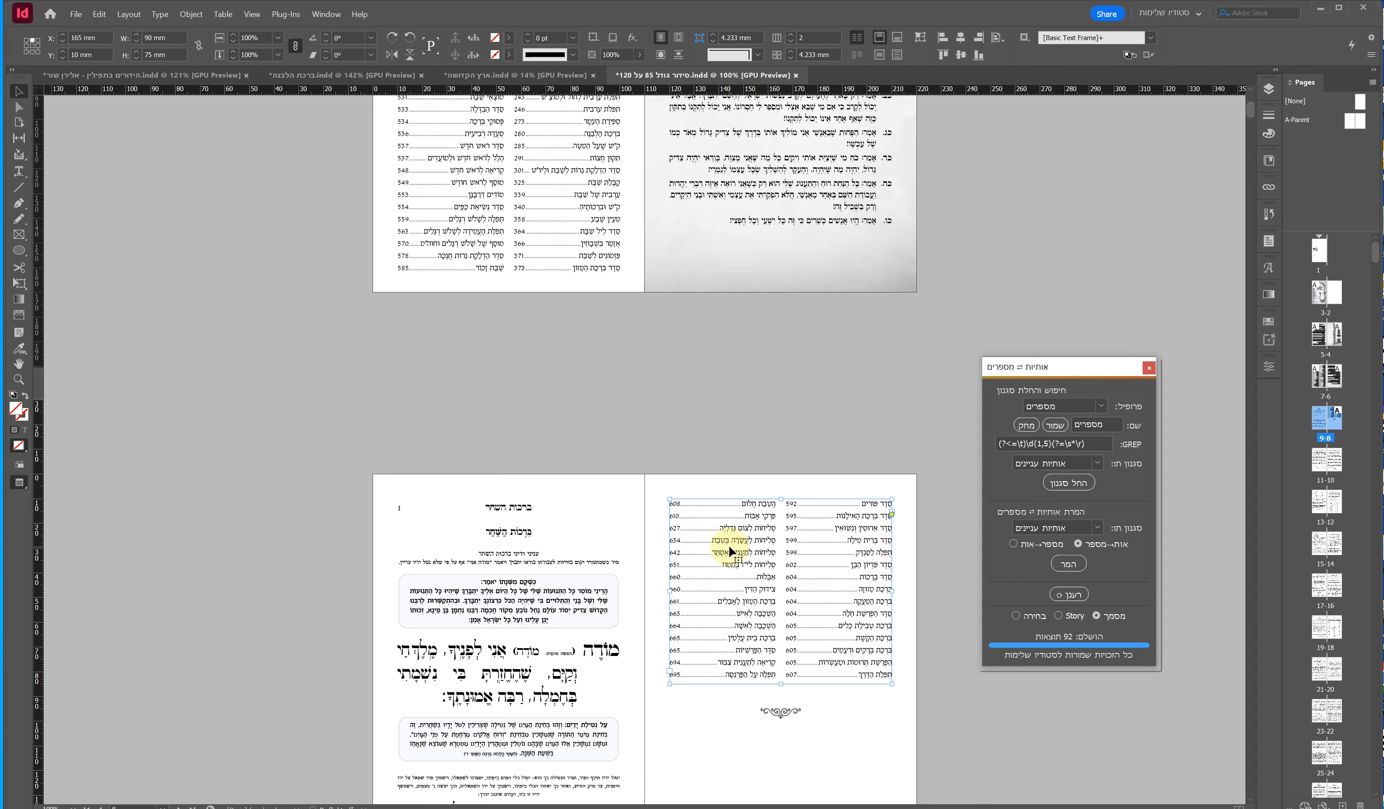
pyautogui.scroll(5, 567, 522)
pyautogui.moveTo(1084, 364); pyautogui.dragTo(774, 286)
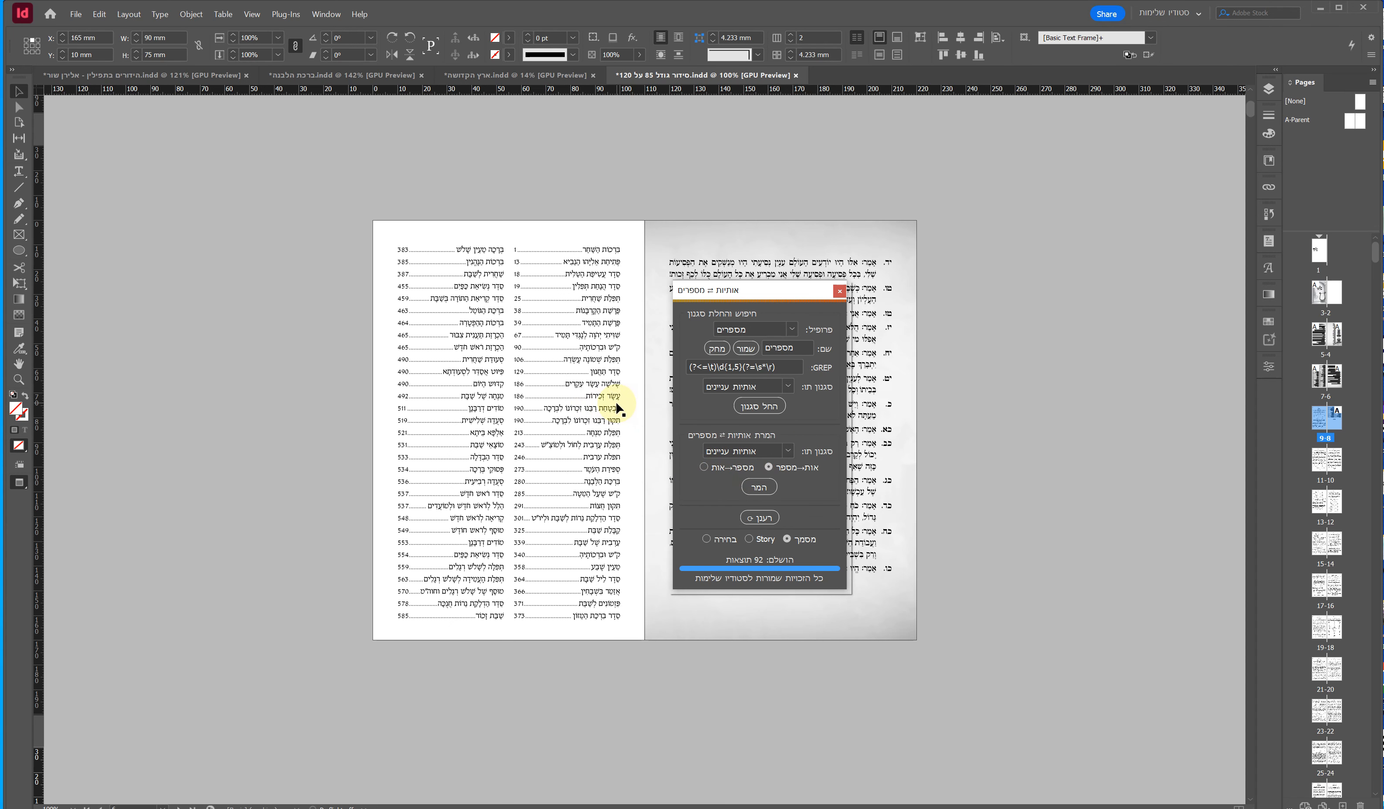
pyautogui.moveTo(780, 293); pyautogui.dragTo(696, 305)
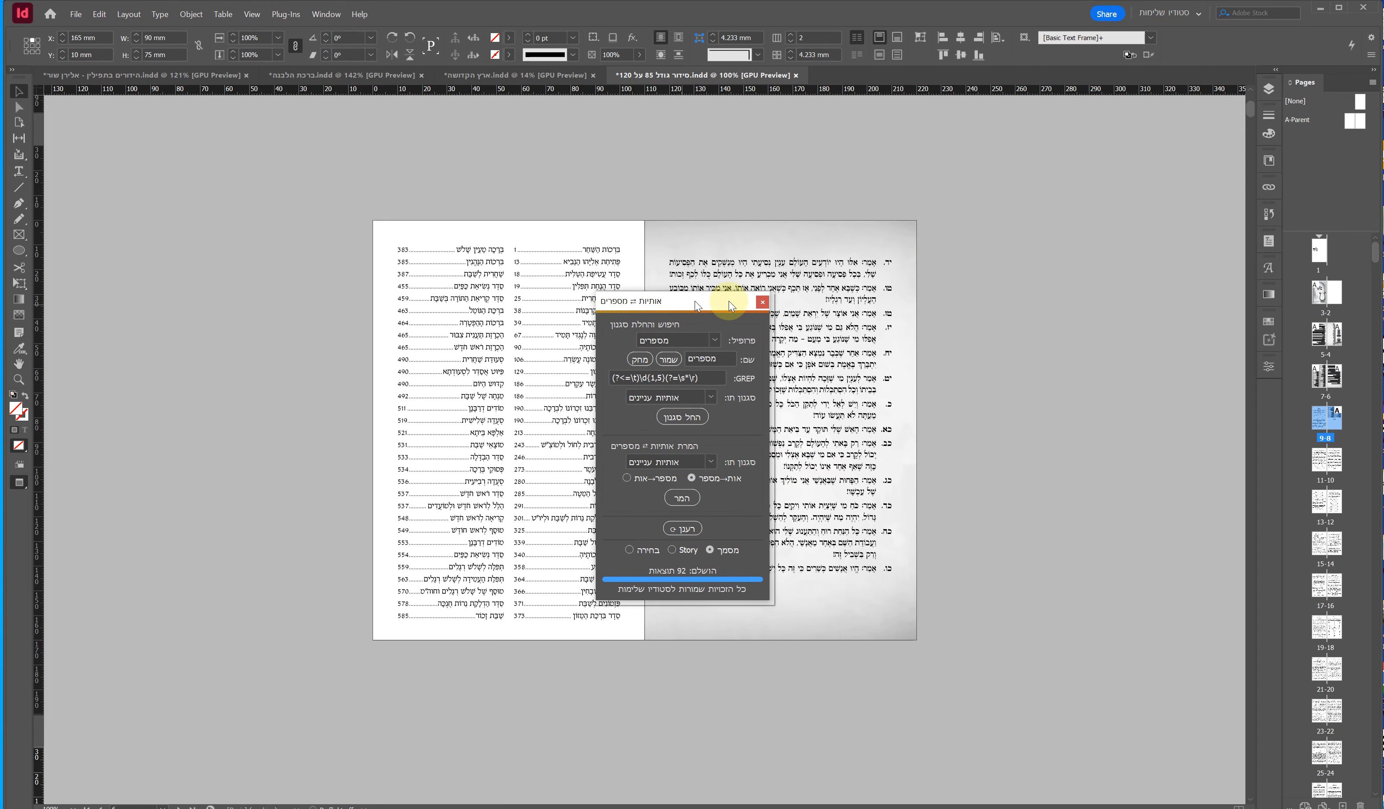
pyautogui.moveTo(722, 302); pyautogui.dragTo(785, 303)
# - Apply the אותיות עניינים character style to all text on the first contents page, and run the conversion on that style
pyautogui.doubleClick(616, 267)
pyautogui.moveTo(619, 249); pyautogui.dragTo(388, 611)
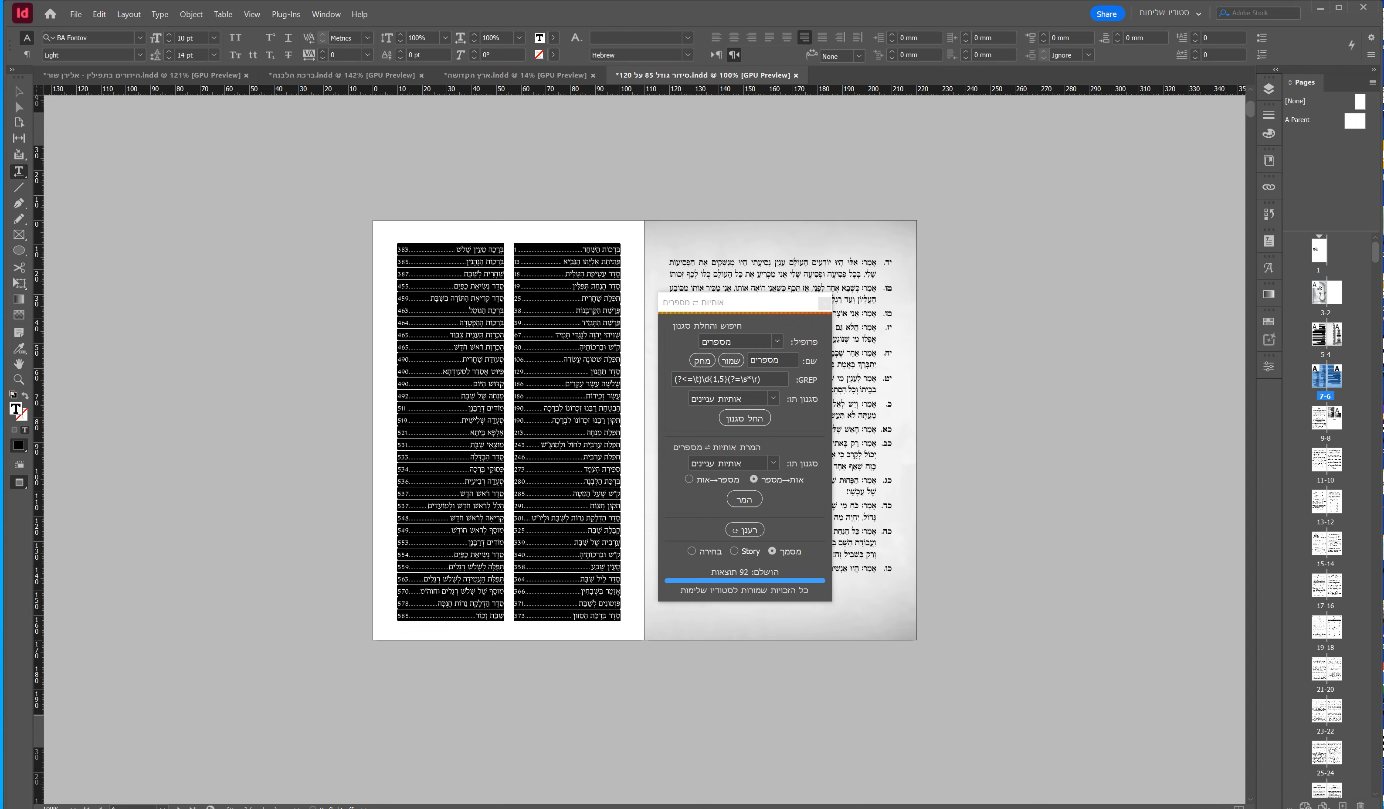
pyautogui.press('ctrl+KP_1')
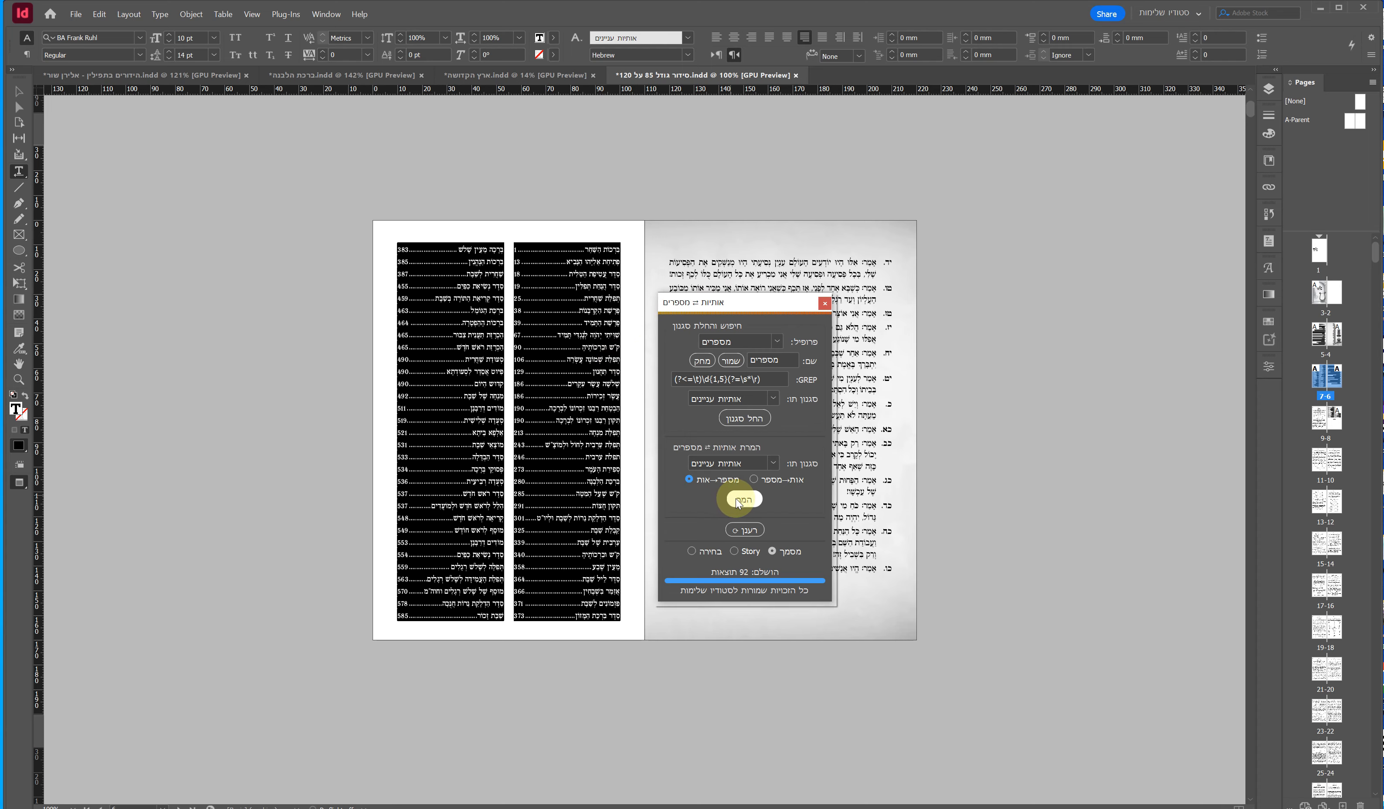
pyautogui.click(747, 501)
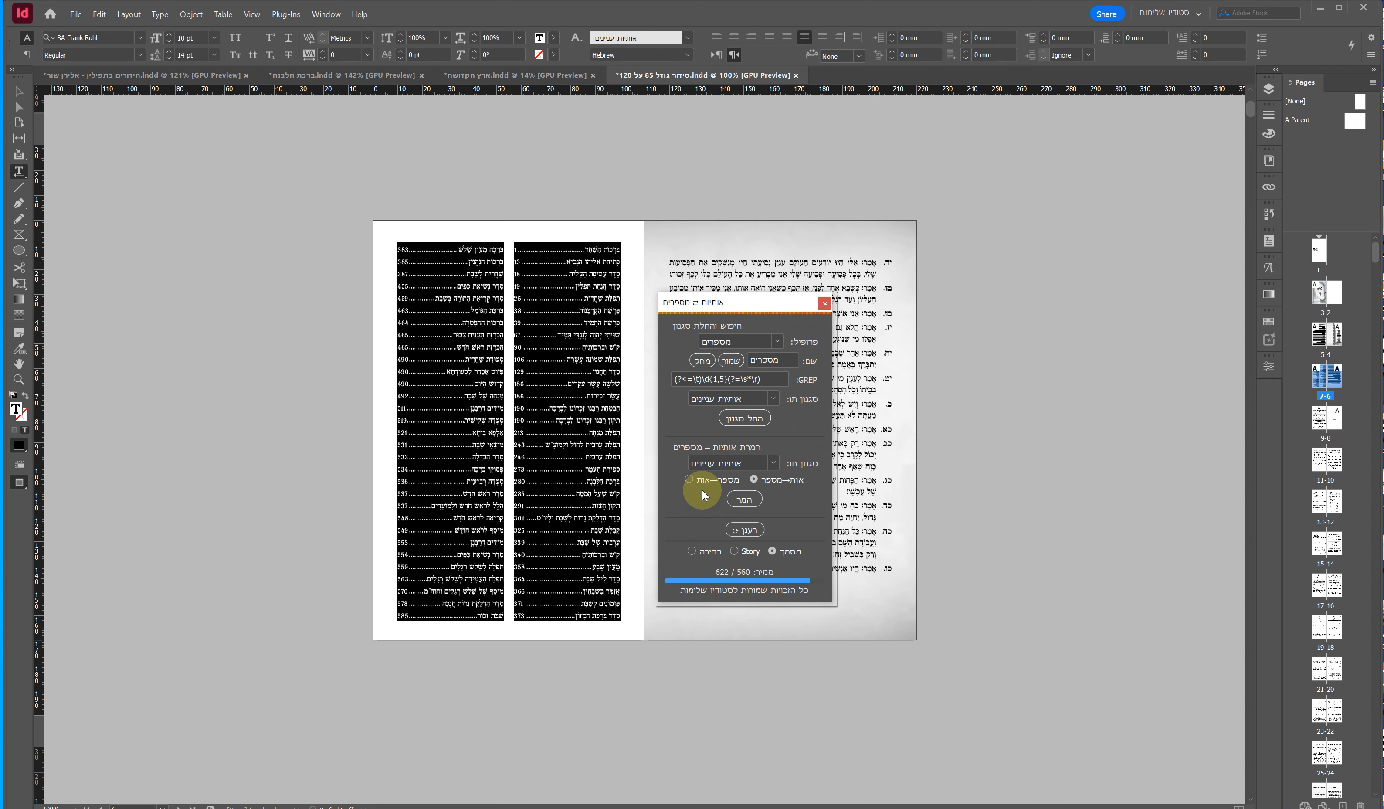
pyautogui.click(270, 474)
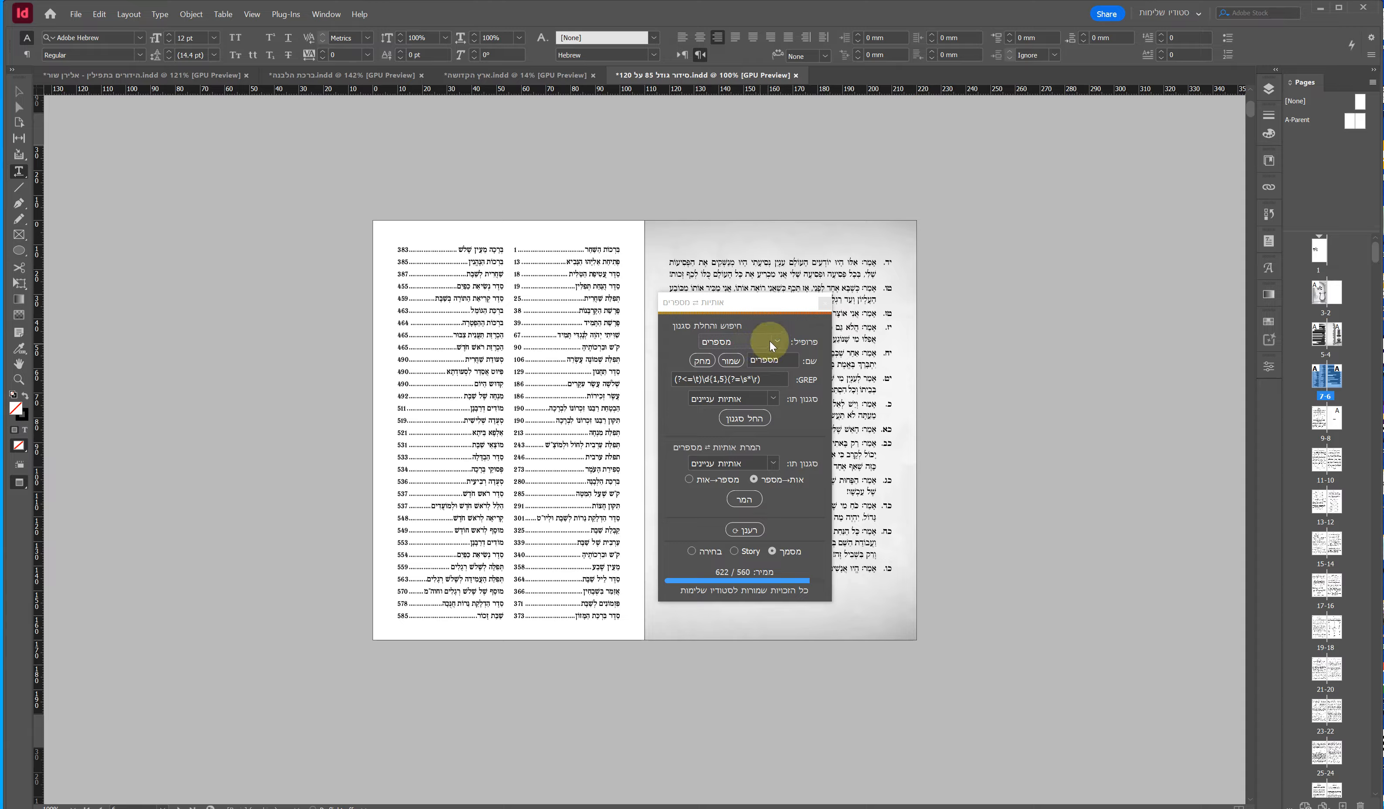
pyautogui.click(785, 343)
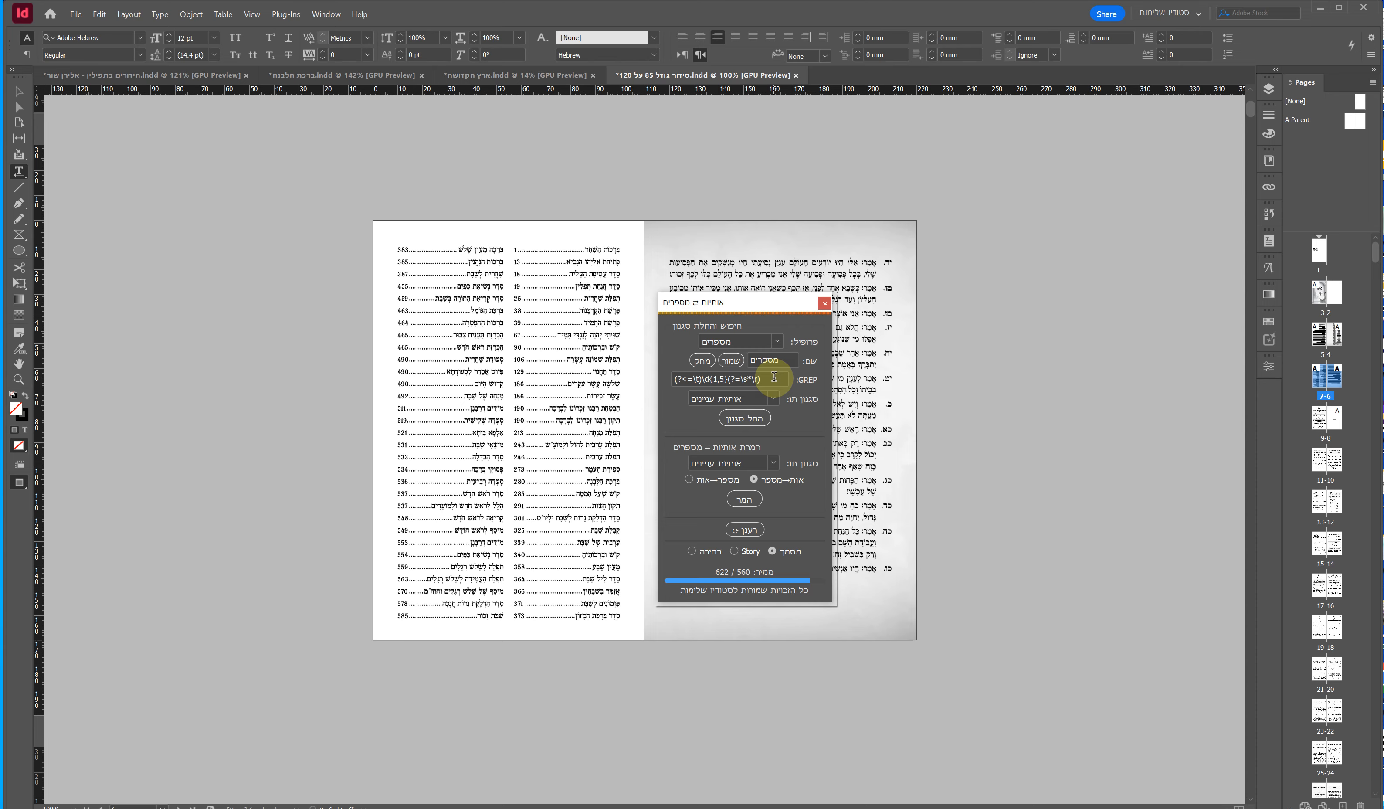
pyautogui.click(748, 342)
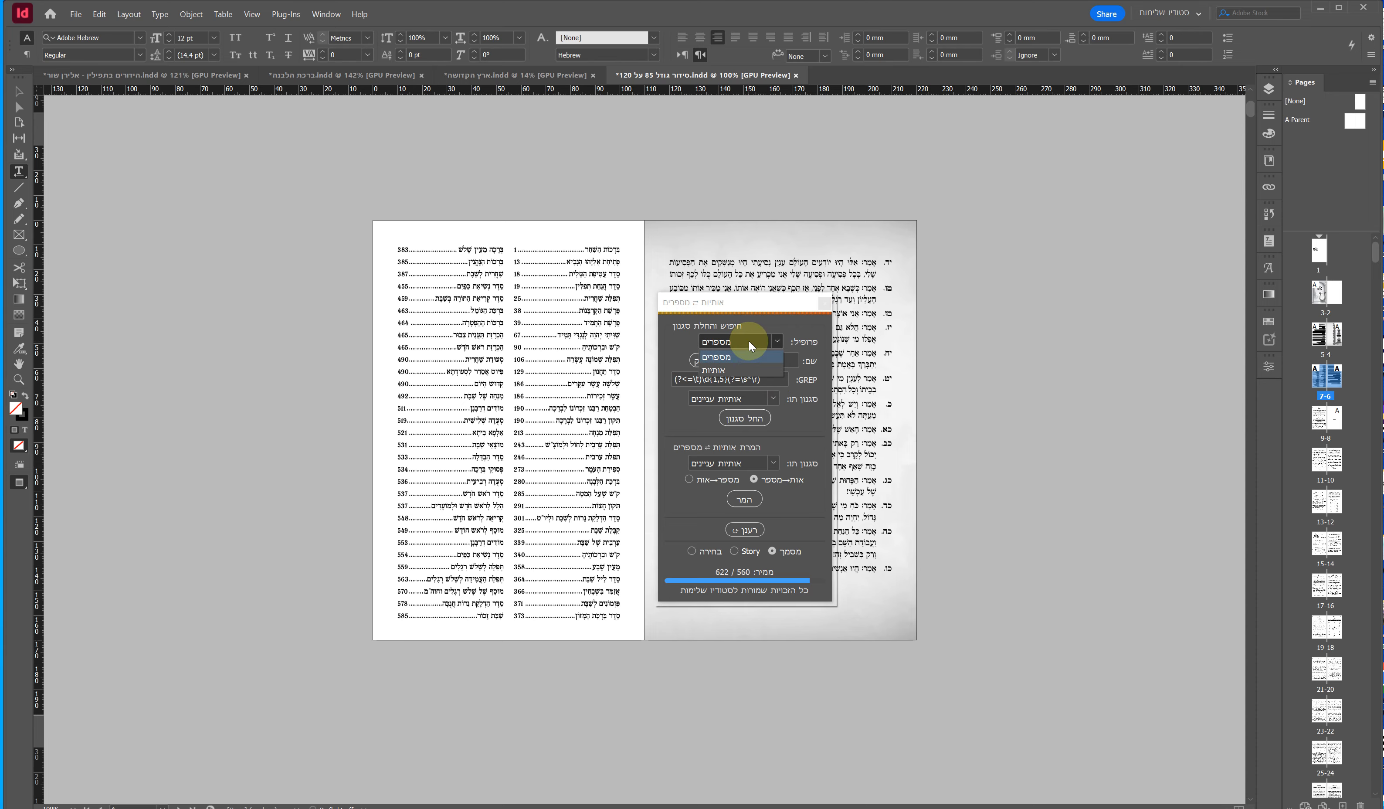
pyautogui.click(722, 372)
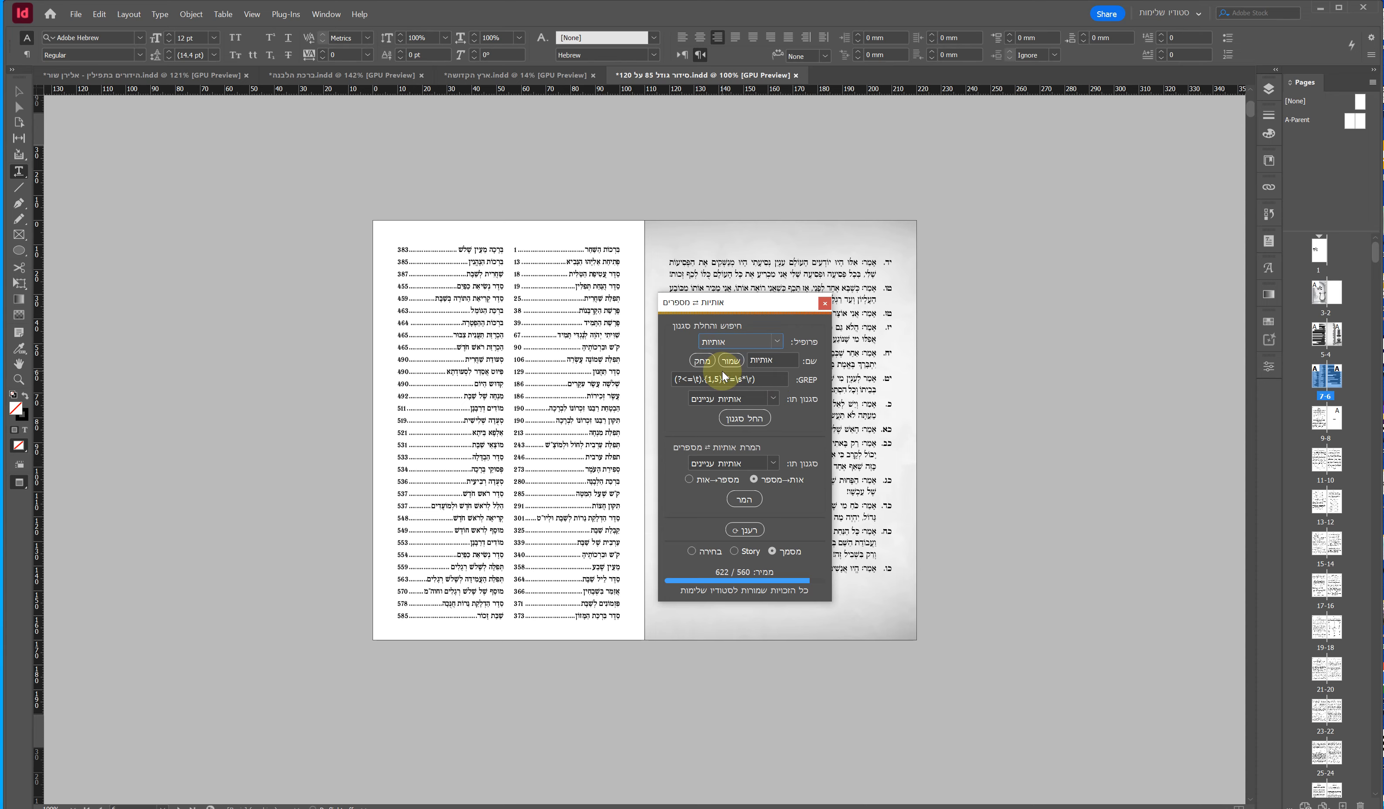
pyautogui.click(745, 343)
pyautogui.click(737, 359)
# - Apply the [None] character style to the page numbers matched by the מספרים profile throughout the document
pyautogui.click(599, 249)
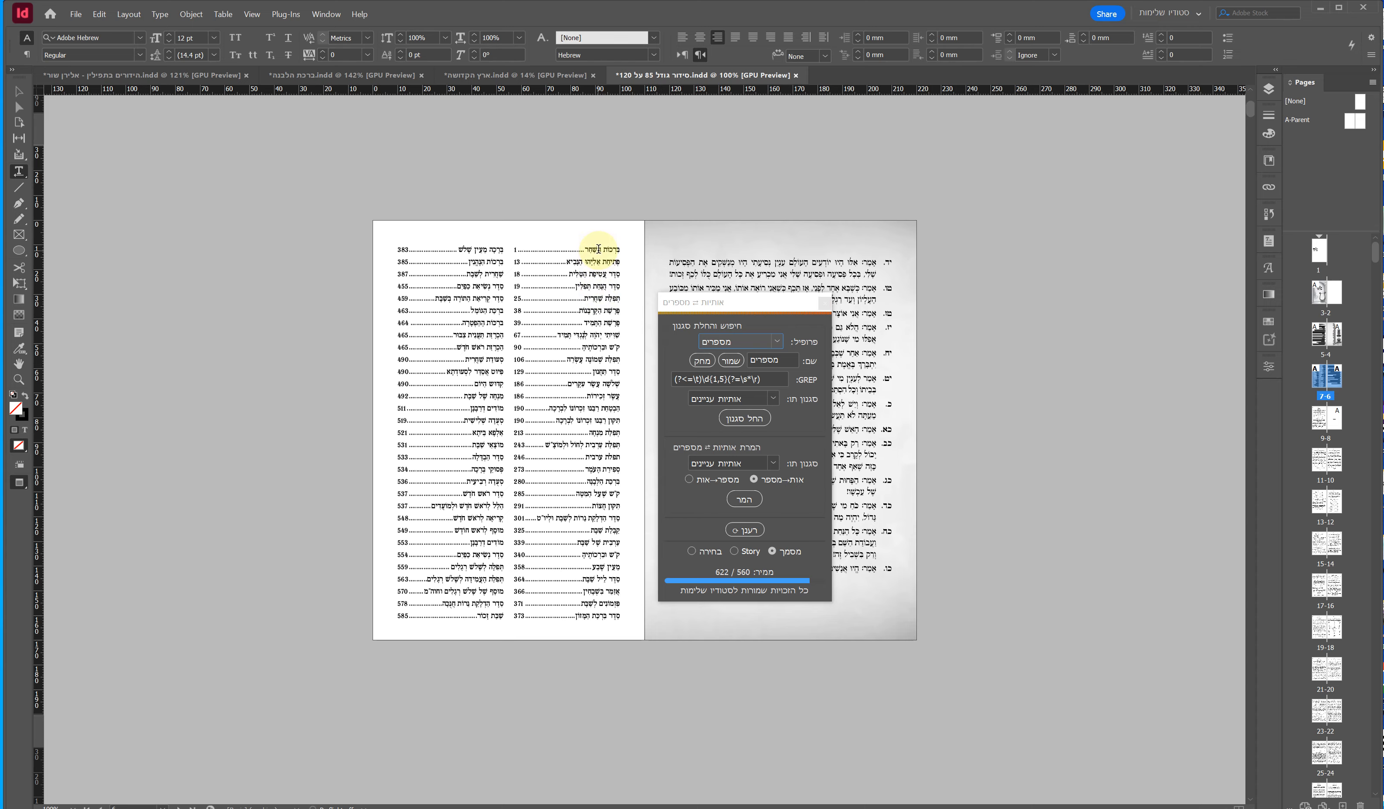
pyautogui.click(740, 397)
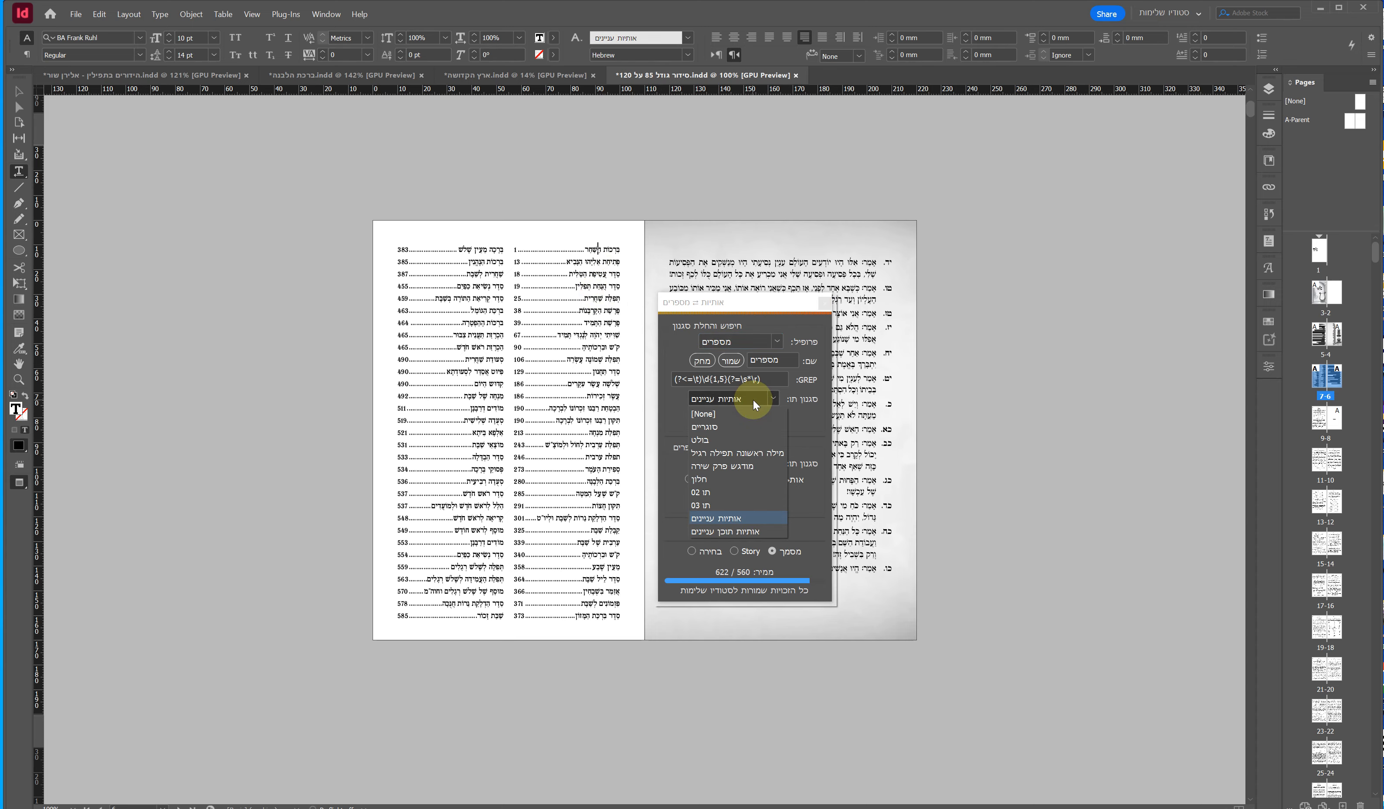
pyautogui.click(717, 413)
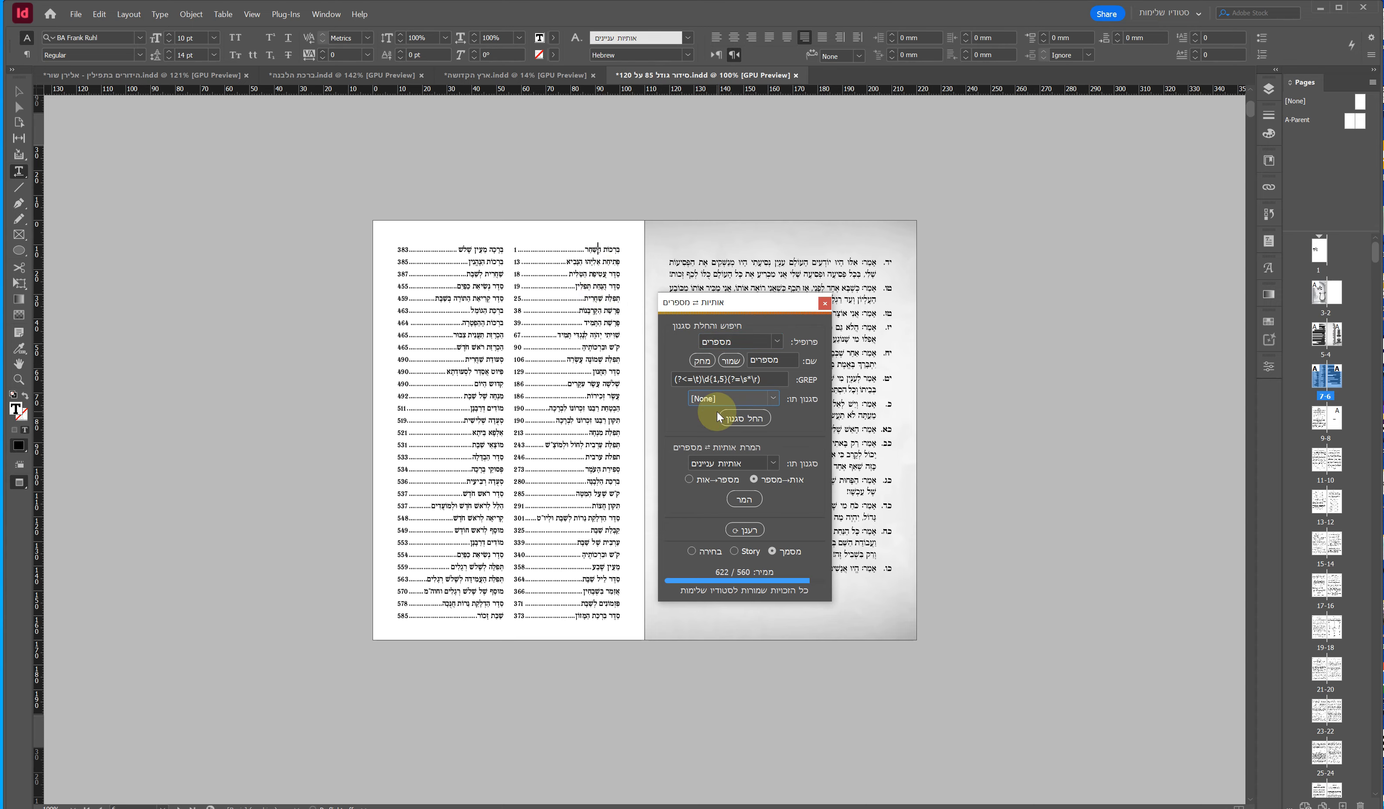
pyautogui.click(747, 421)
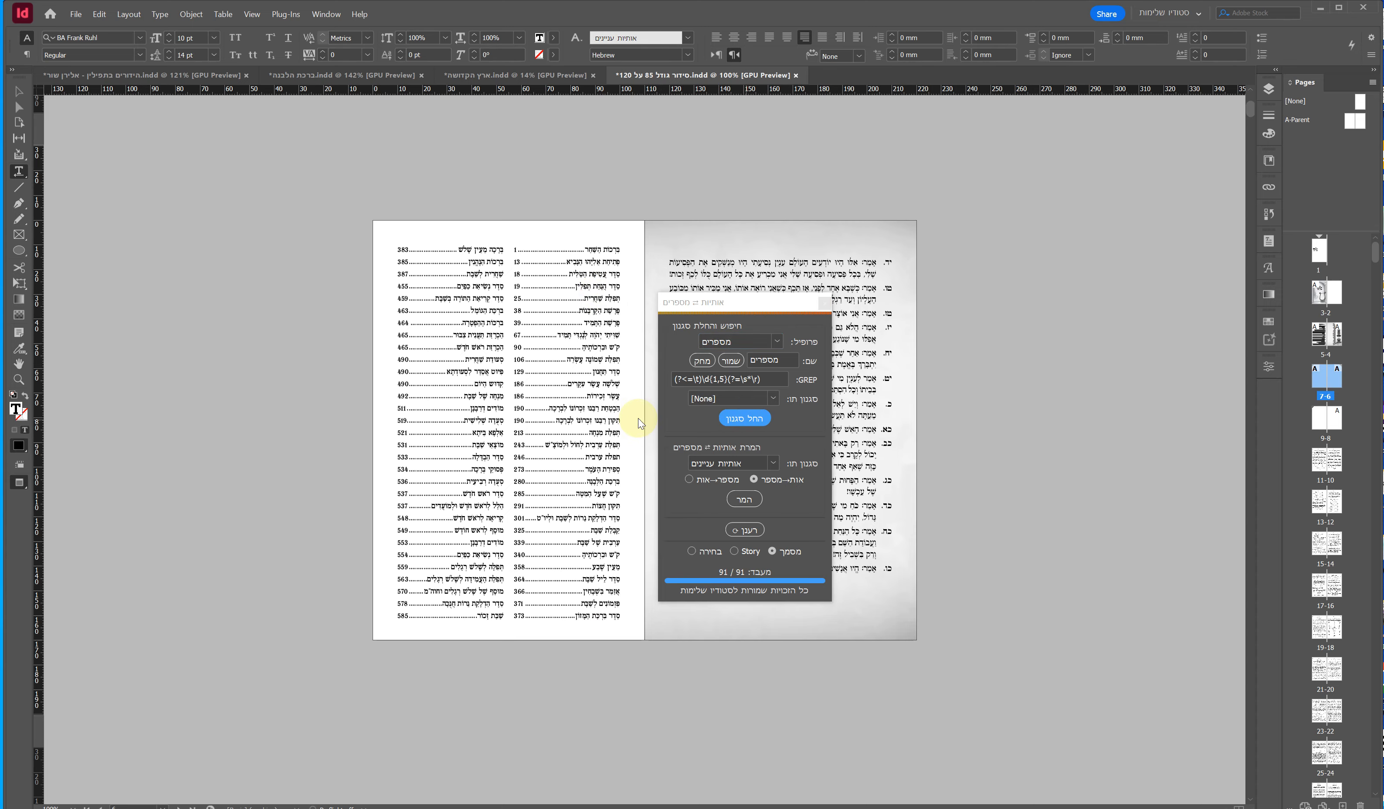
pyautogui.click(626, 450)
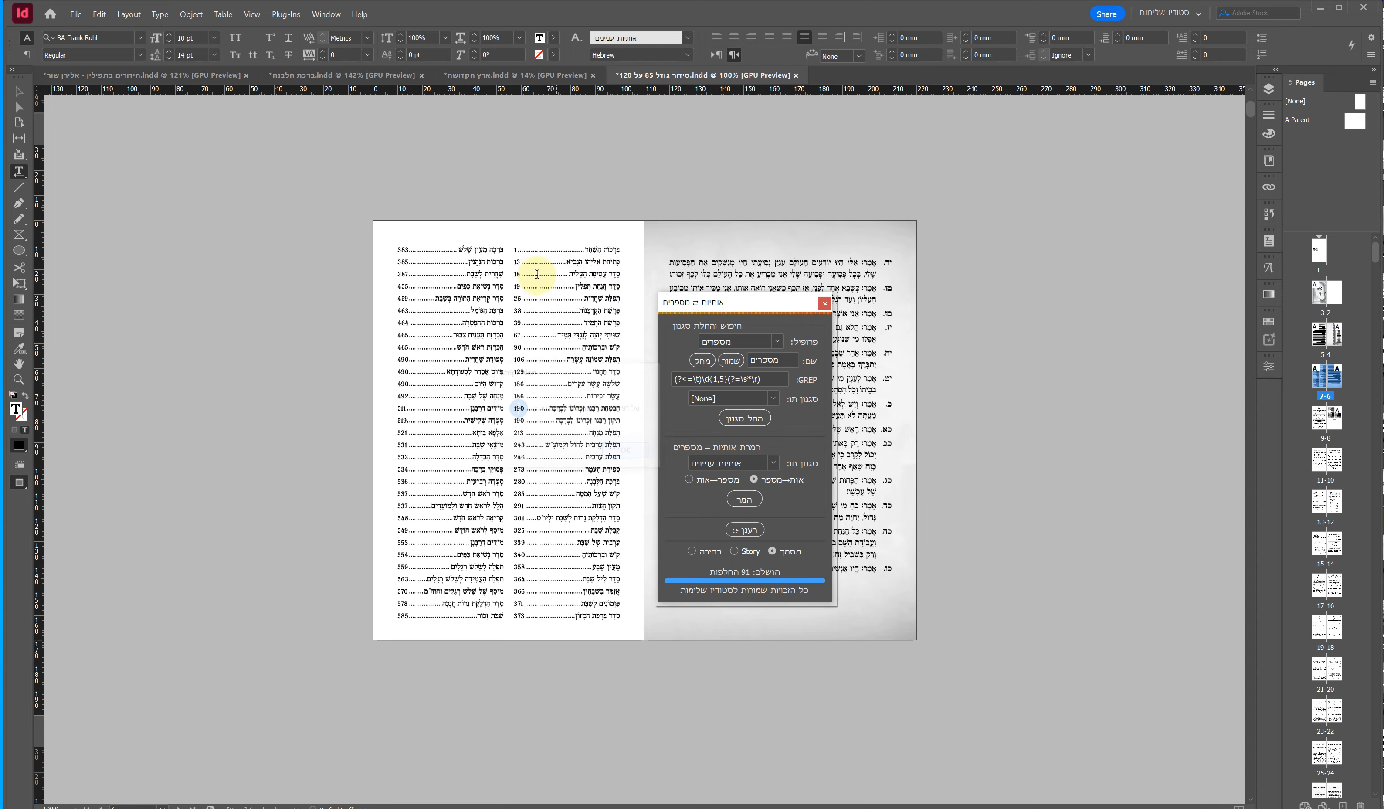
# - Check the character formatting of the first contents entry's page number, and move the script dialog higher beside the list
pyautogui.doubleClick(516, 253)
pyautogui.click(508, 252)
pyautogui.doubleClick(508, 252)
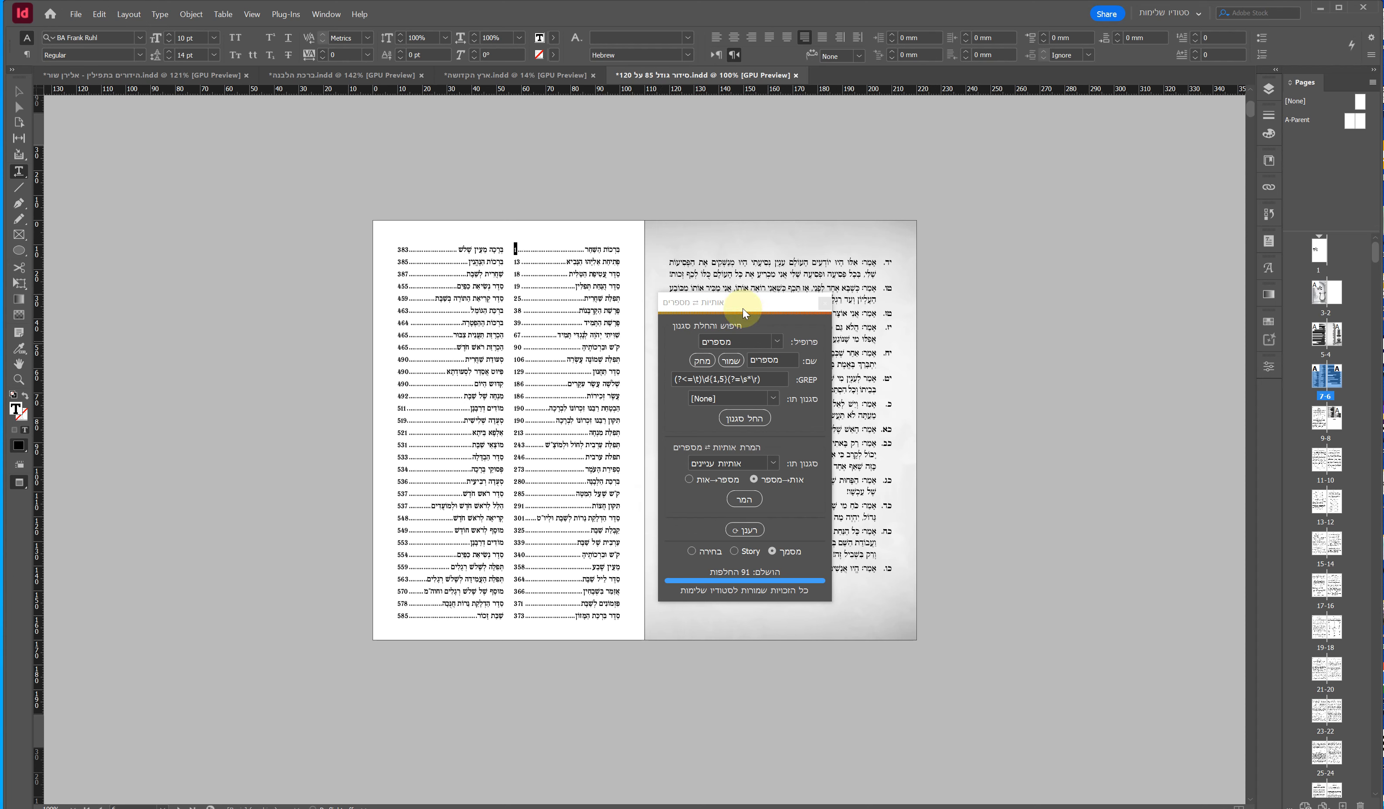
pyautogui.moveTo(744, 313); pyautogui.dragTo(730, 241)
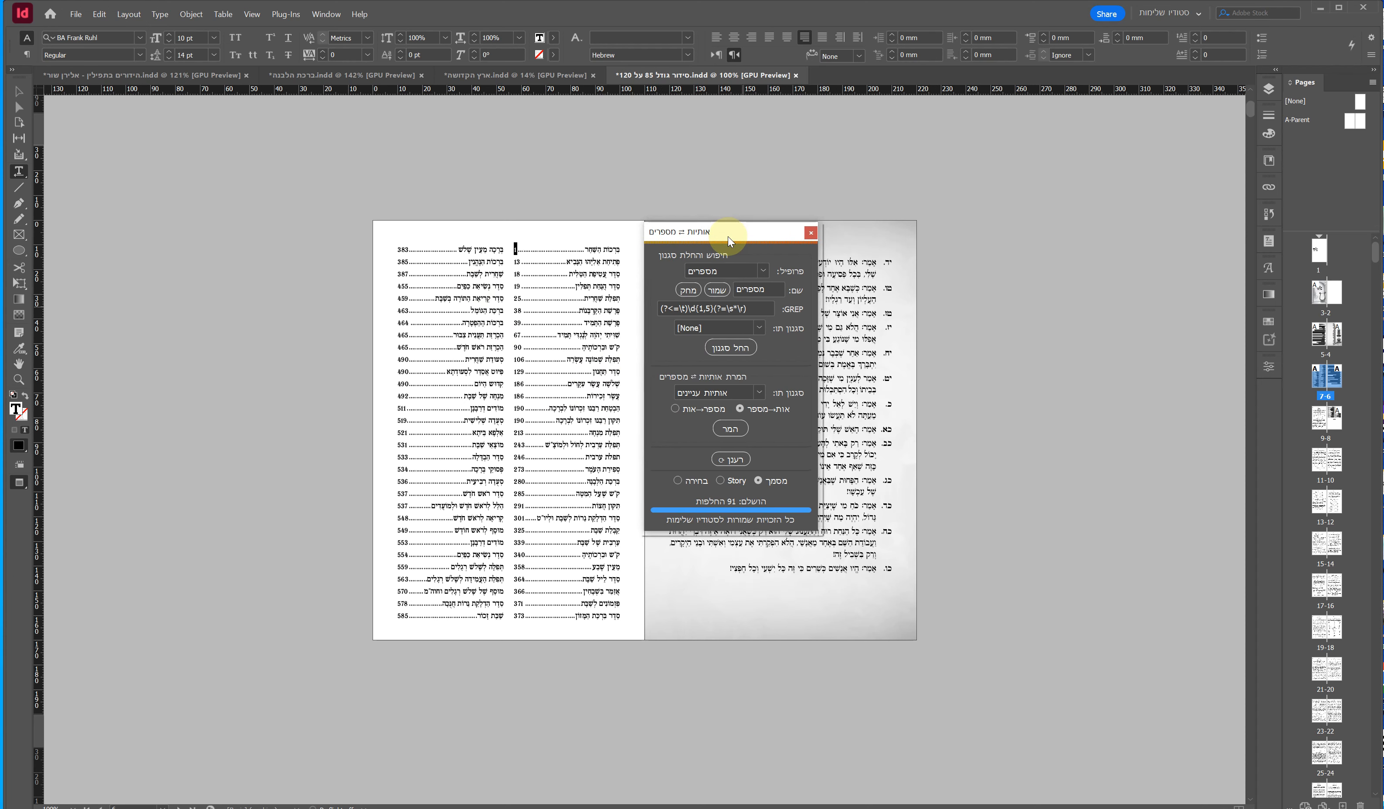